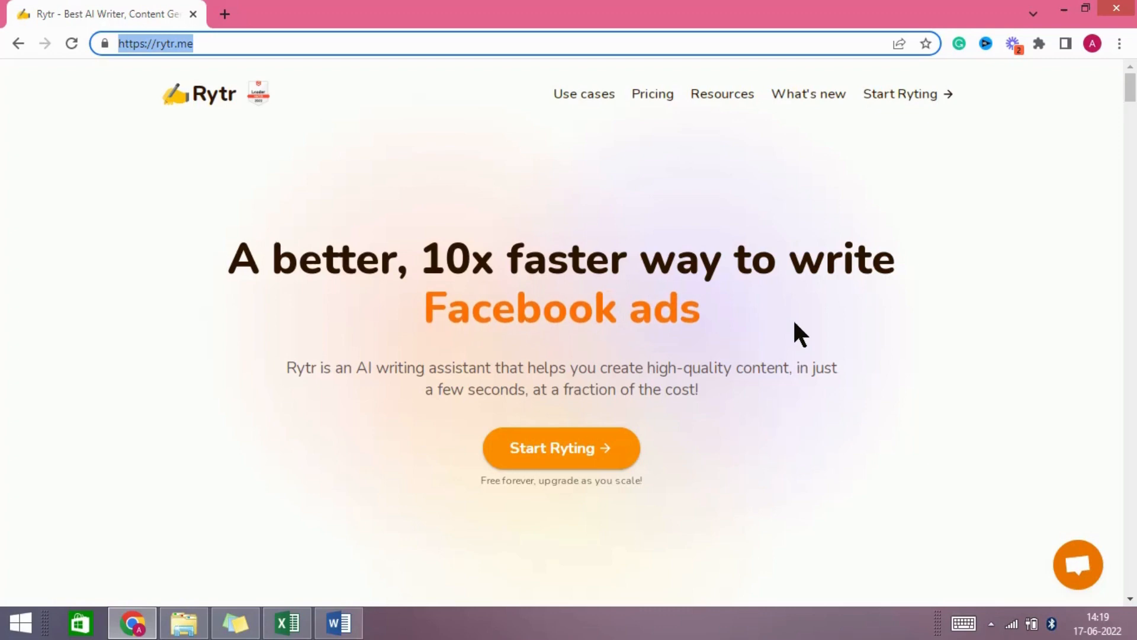
Open the Rytr writing editor and look through the available language and tone options
left_click(612, 456)
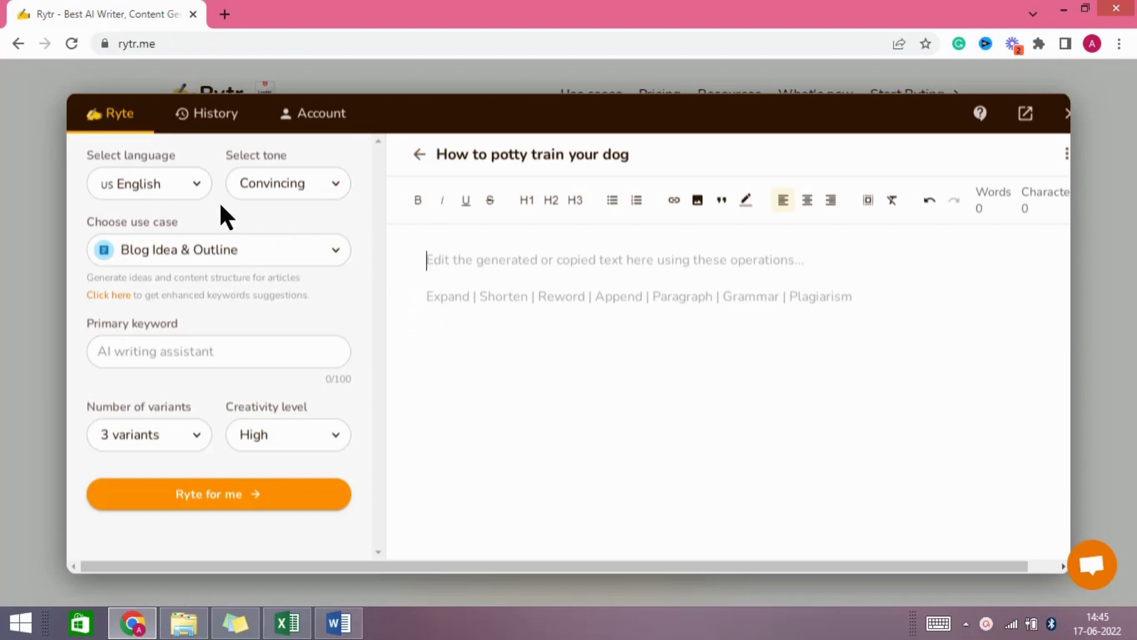
left_click(181, 188)
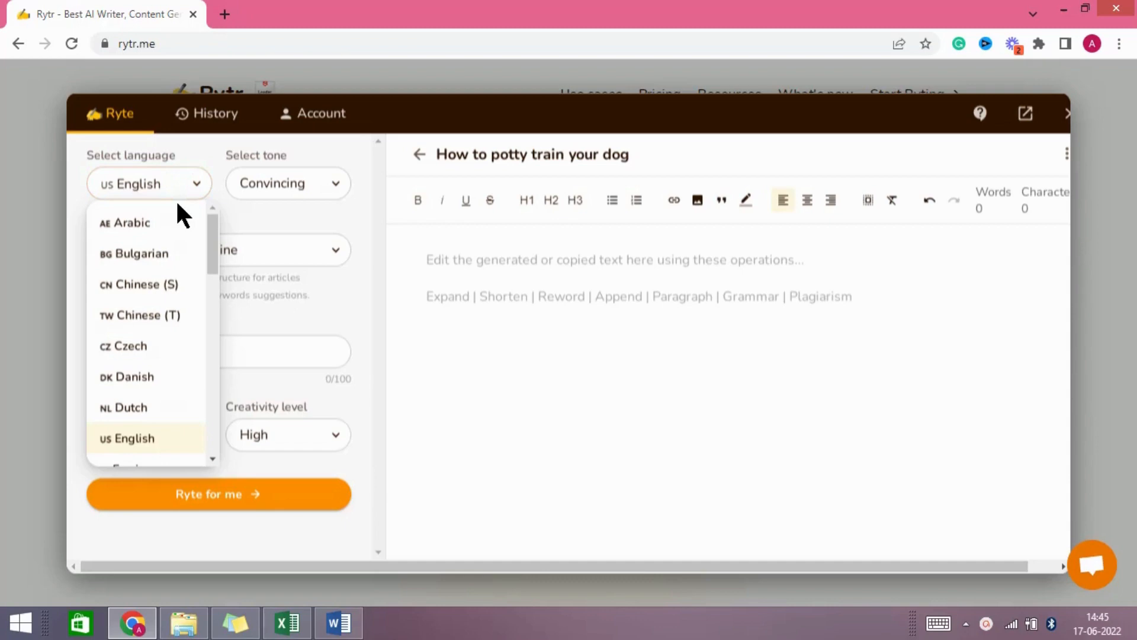
left_click(234, 196)
left_click(297, 192)
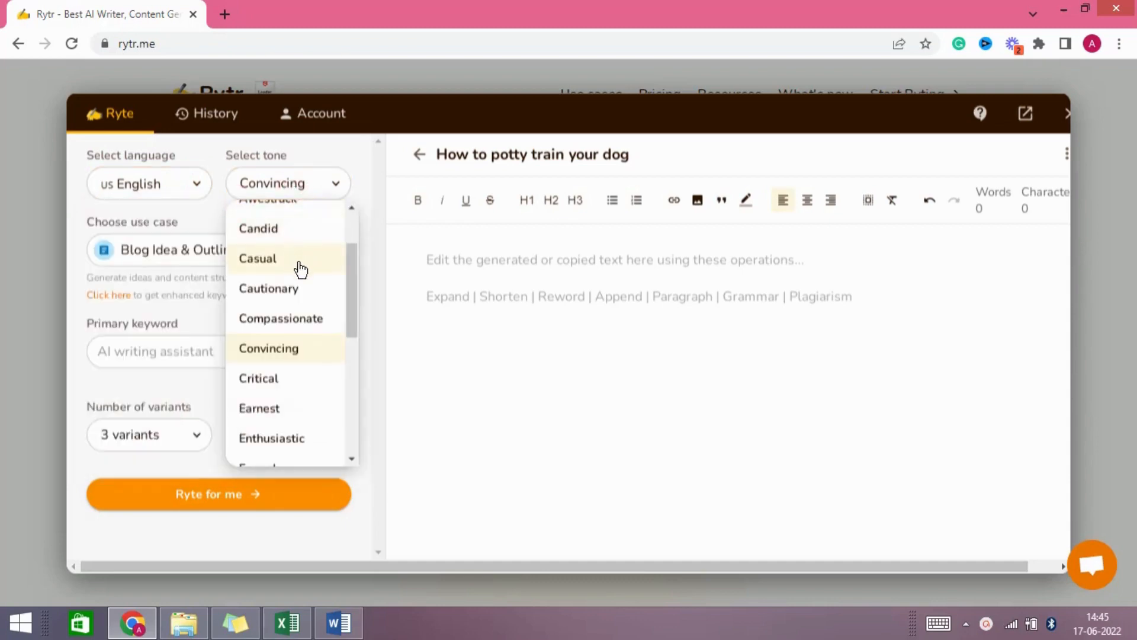
scroll(299, 266, "down", 1)
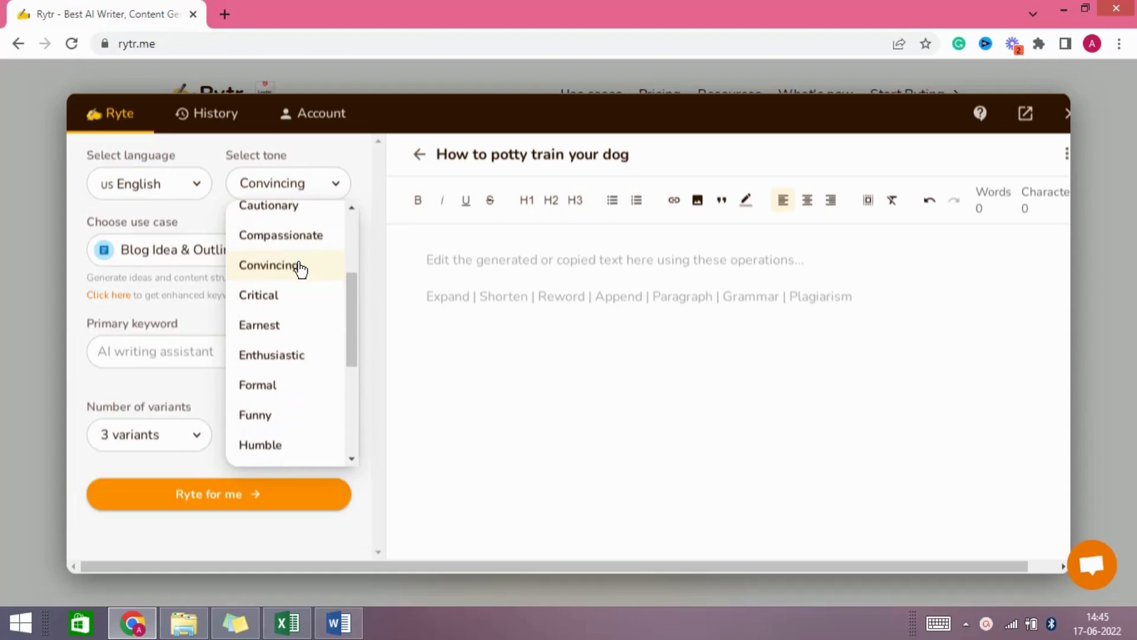
left_click(219, 223)
Look through the available use cases, keeping Blog Idea & Outline selected
left_click(260, 251)
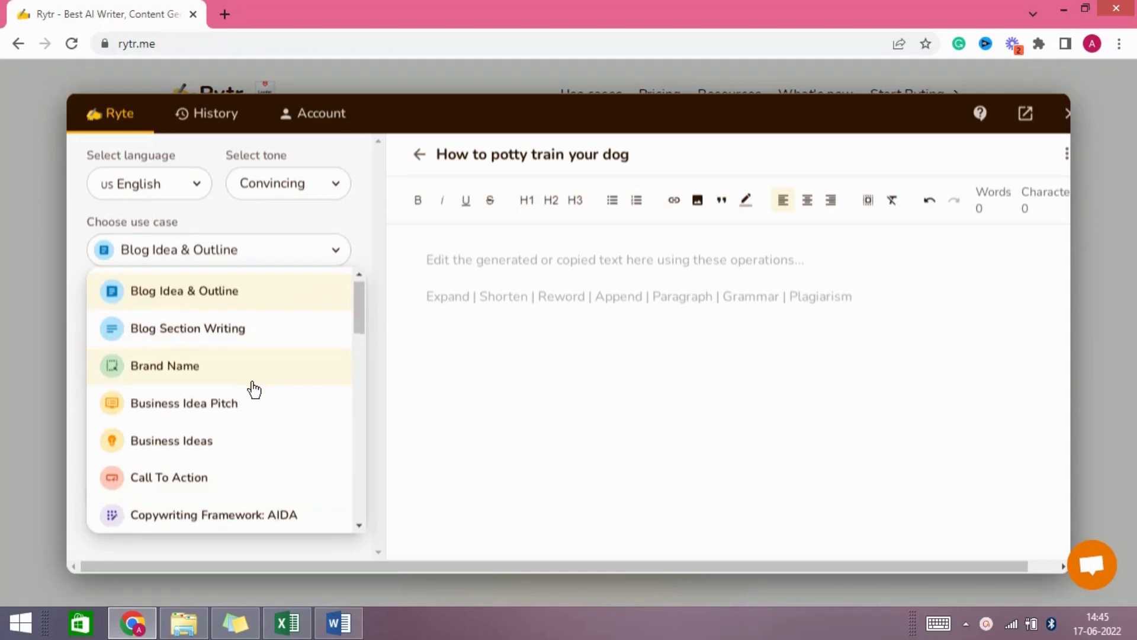
scroll(255, 388, "down", 2)
scroll(255, 389, "down", 2)
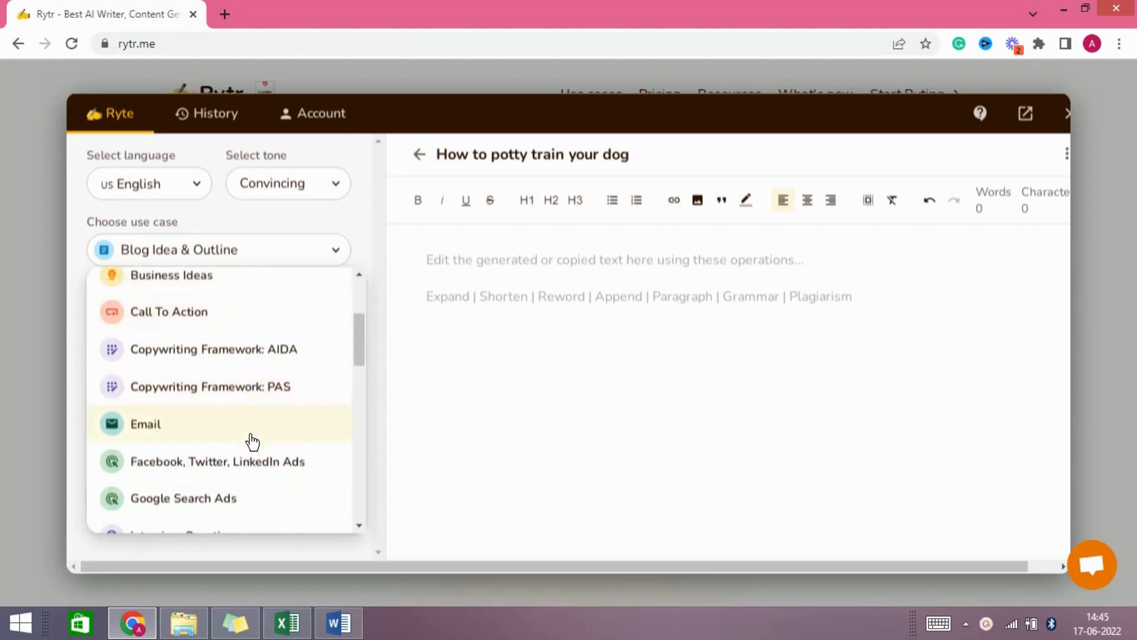
scroll(261, 421, "up", 4)
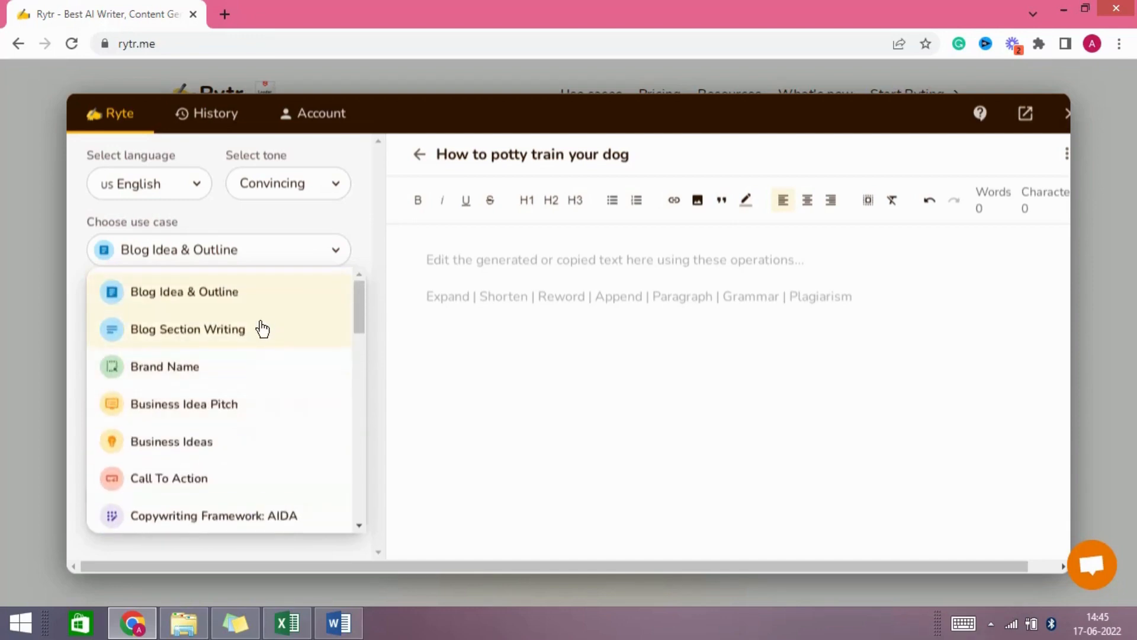
scroll(253, 439, "down", 2)
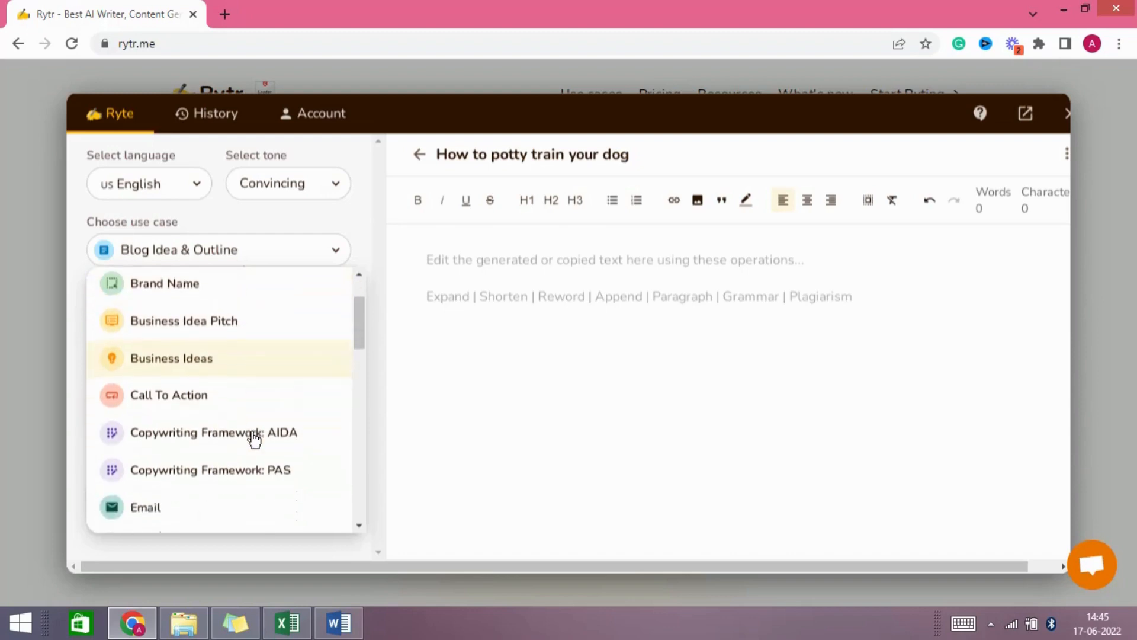
scroll(253, 439, "down", 2)
scroll(253, 439, "down", 5)
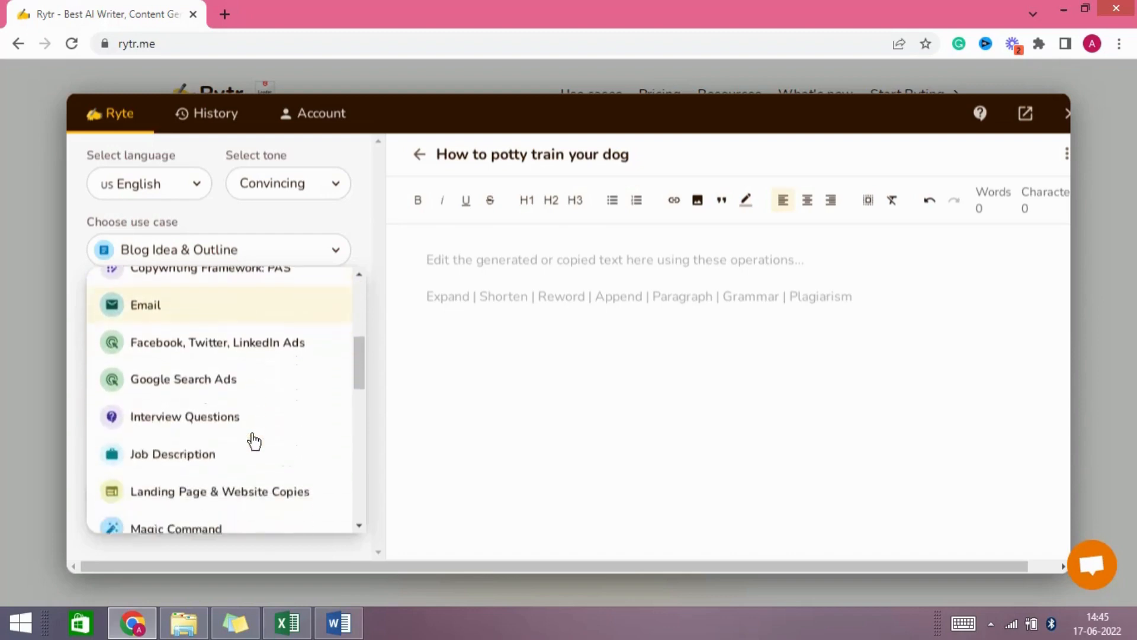
left_click(304, 242)
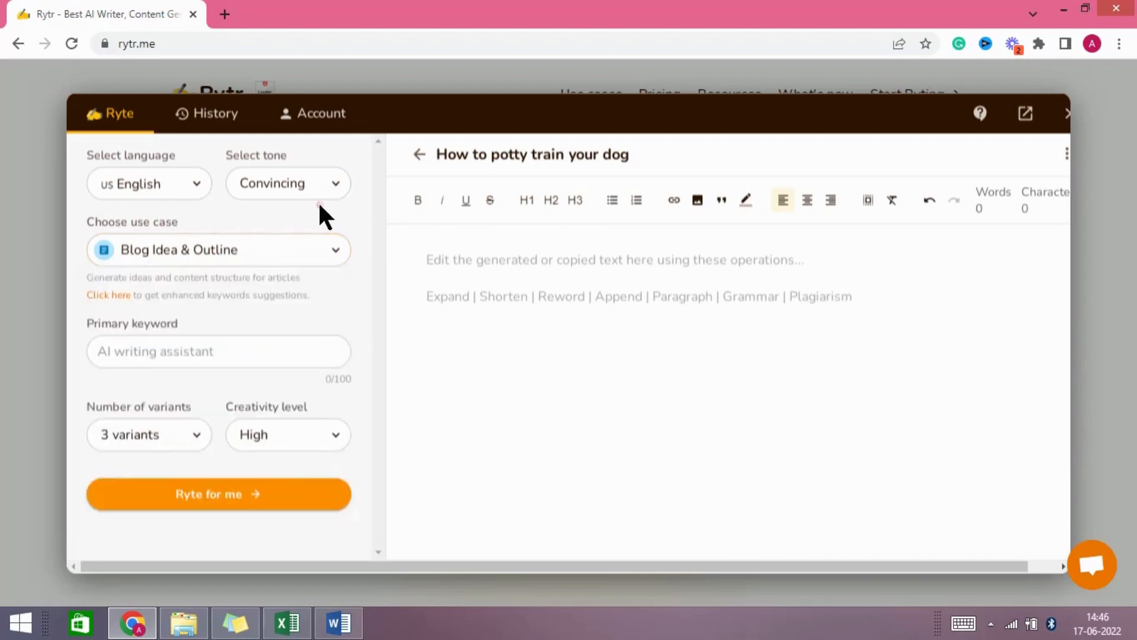
Enter "How to potty train your dog" as the primary keyword
left_click(219, 349)
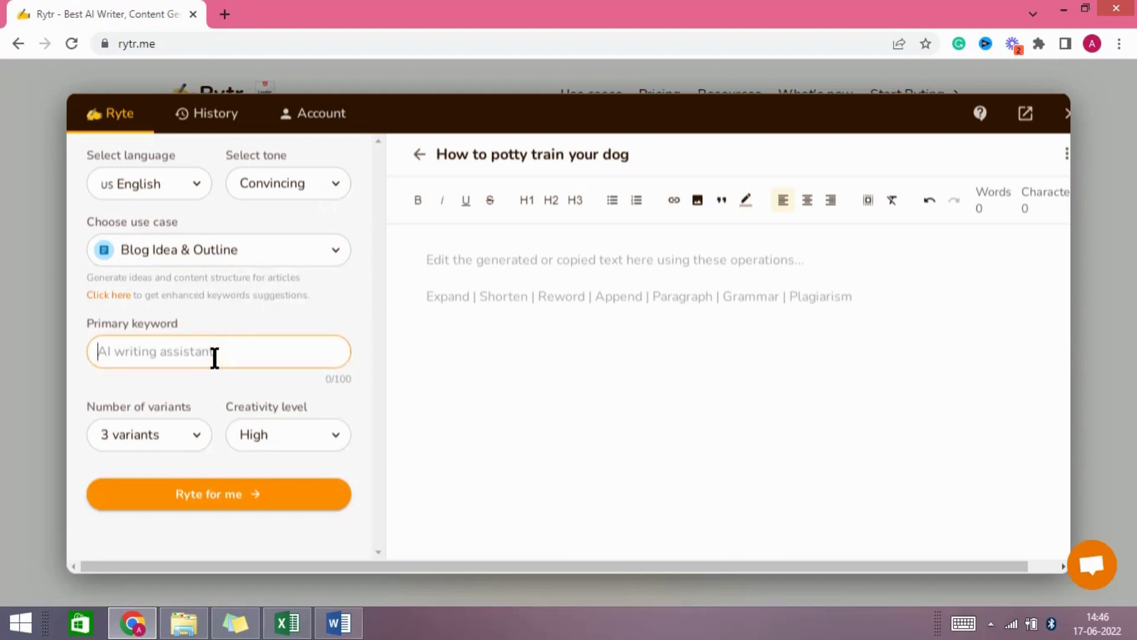
type("How to")
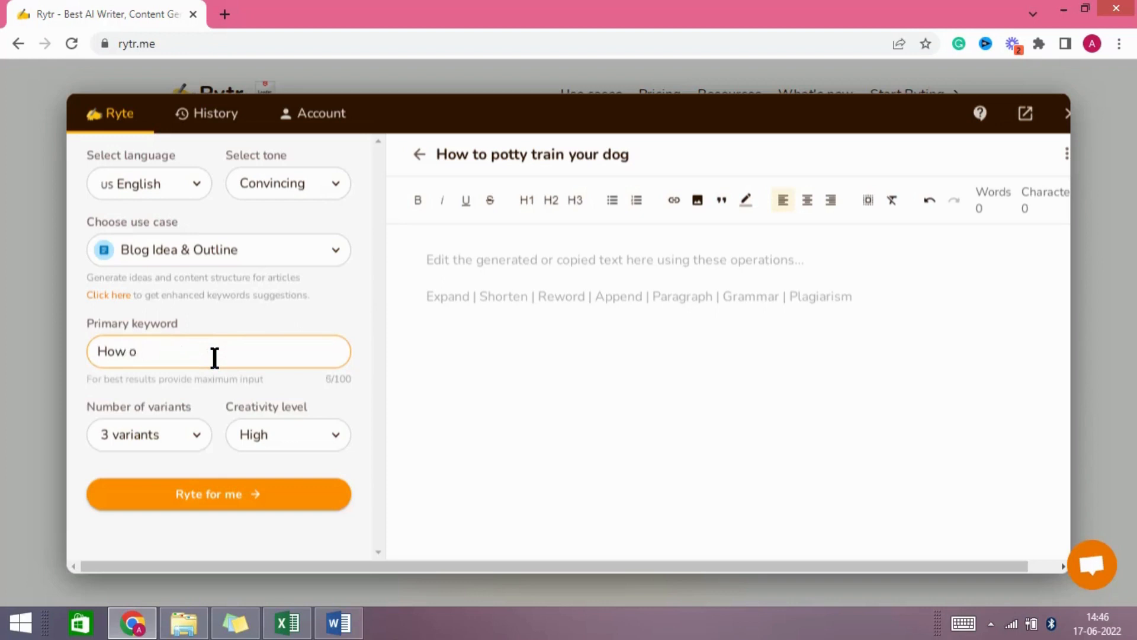
key("BackSpace")
key("BackSpace")
type("to potty train your dog")
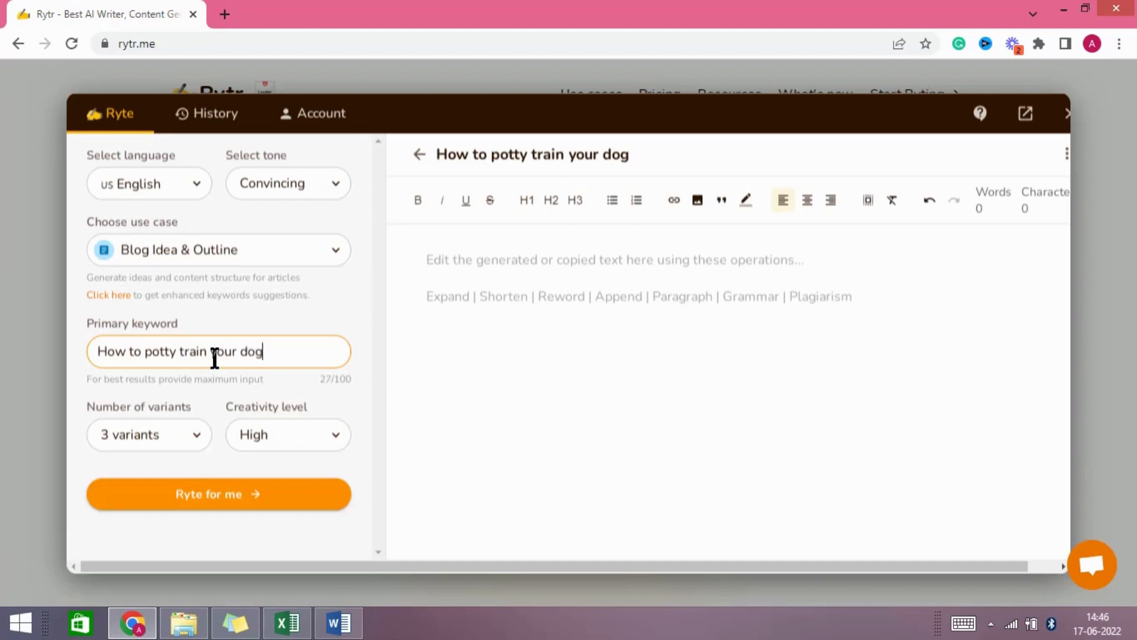
Set the number of variants to 1 variant and generate the blog outline
left_click(129, 453)
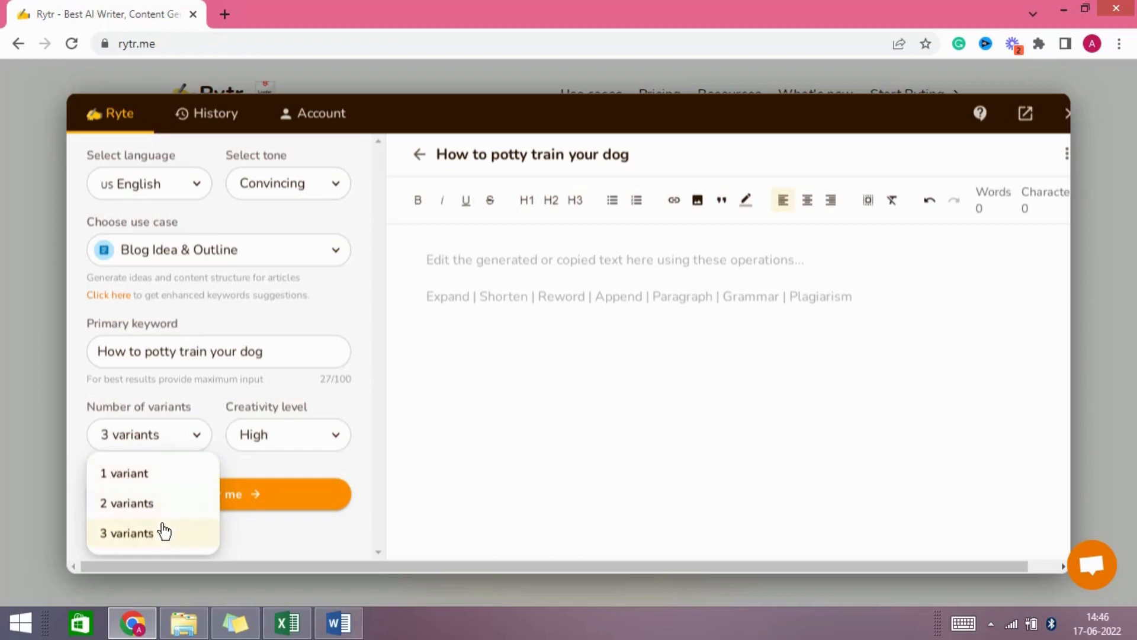
left_click(167, 481)
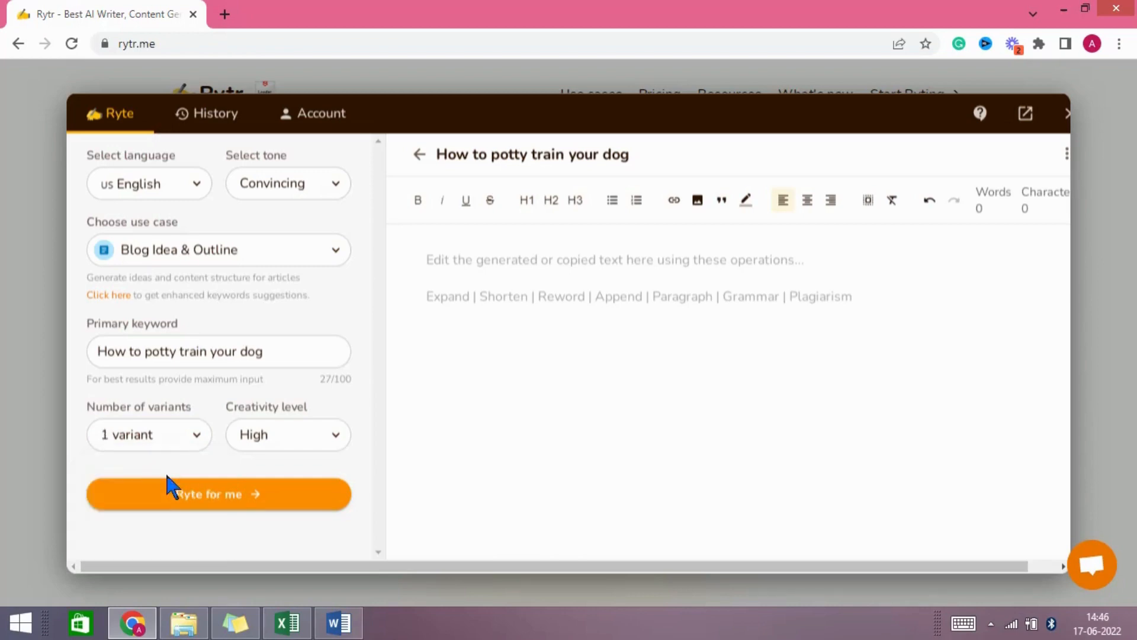
left_click(178, 496)
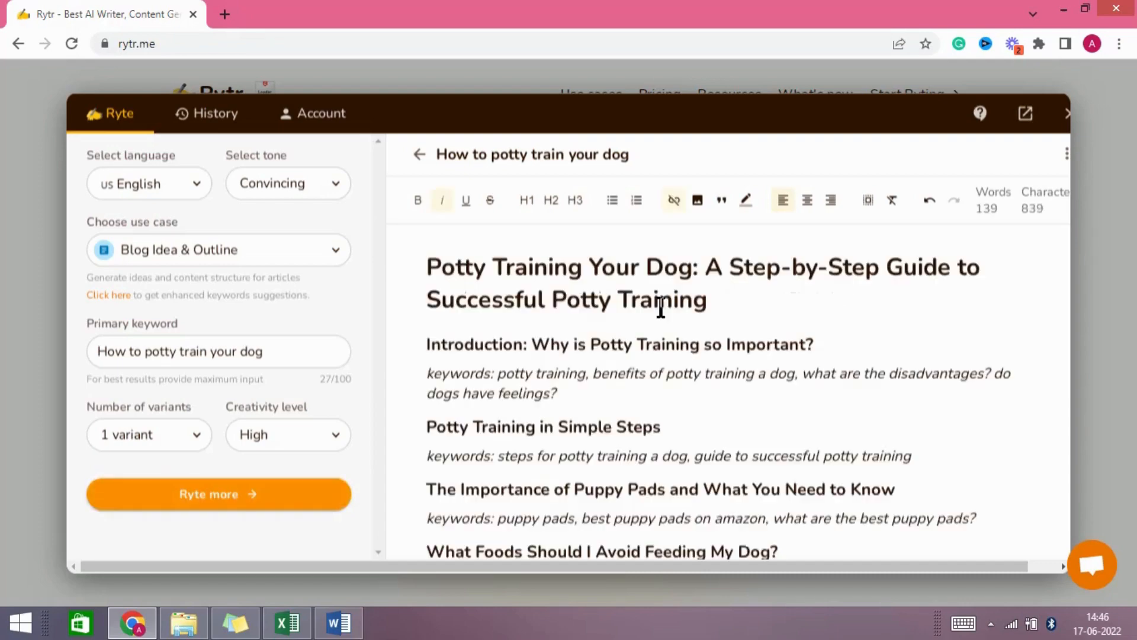
Examine the generated outline's title and each of its section headings
left_click_drag(719, 302, 428, 256)
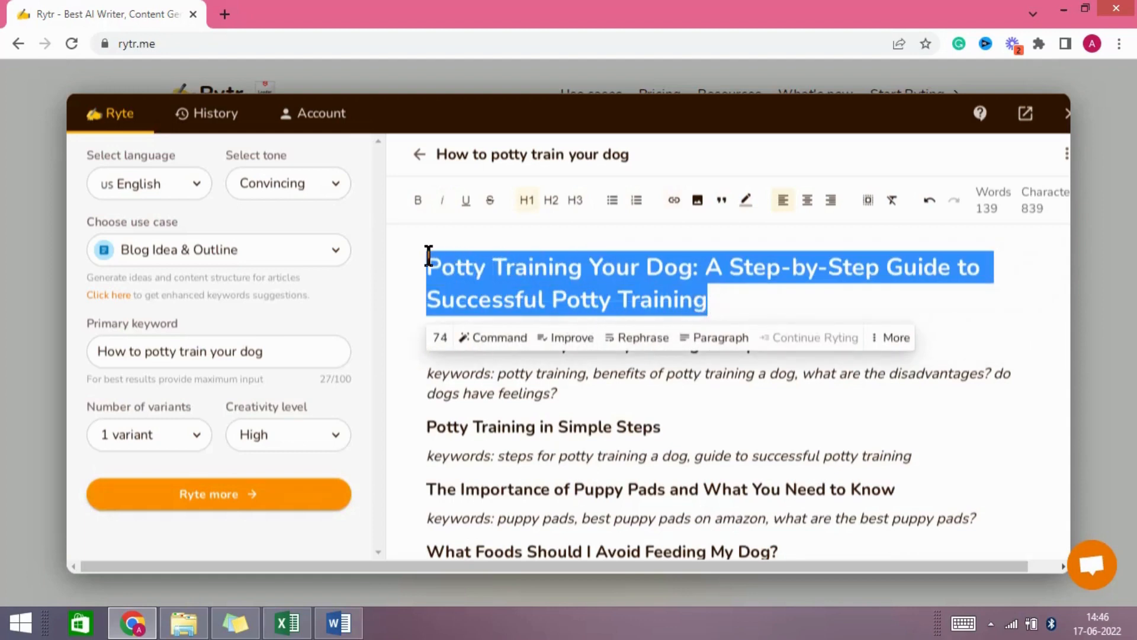
left_click(711, 297)
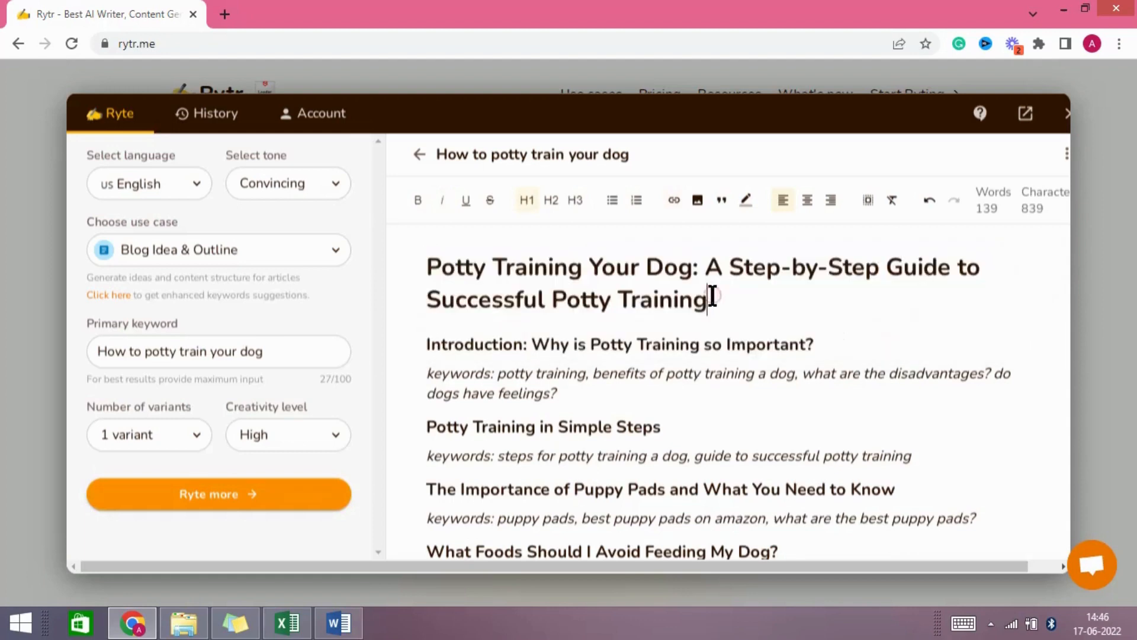
left_click(427, 346)
left_click_drag(427, 347, 802, 346)
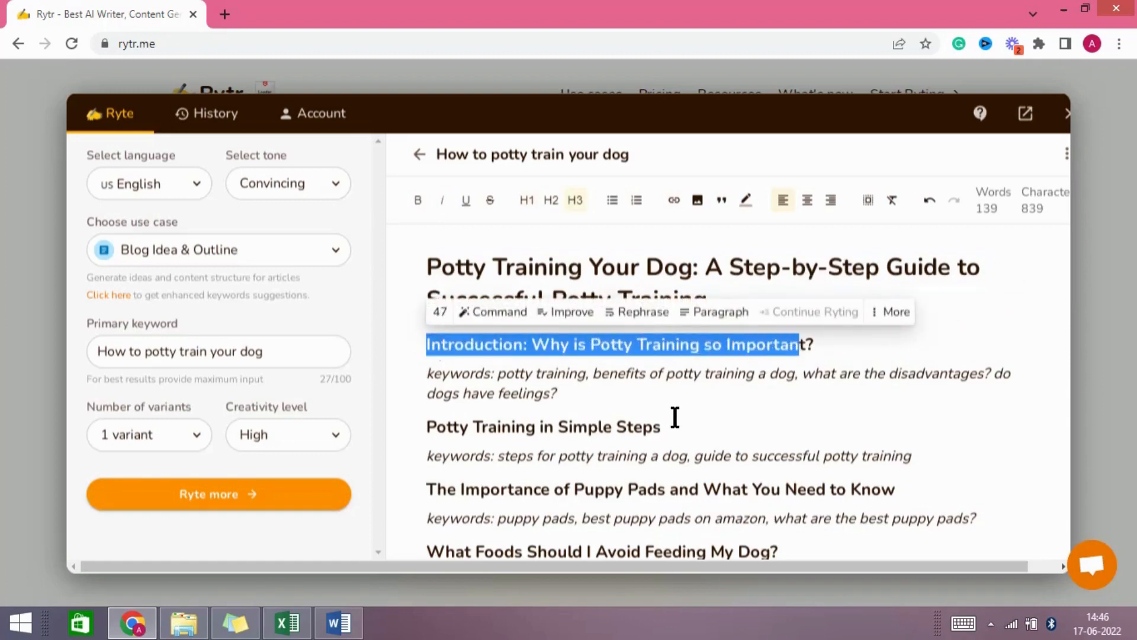
scroll(675, 409, "down", 2)
left_click_drag(675, 348, 409, 354)
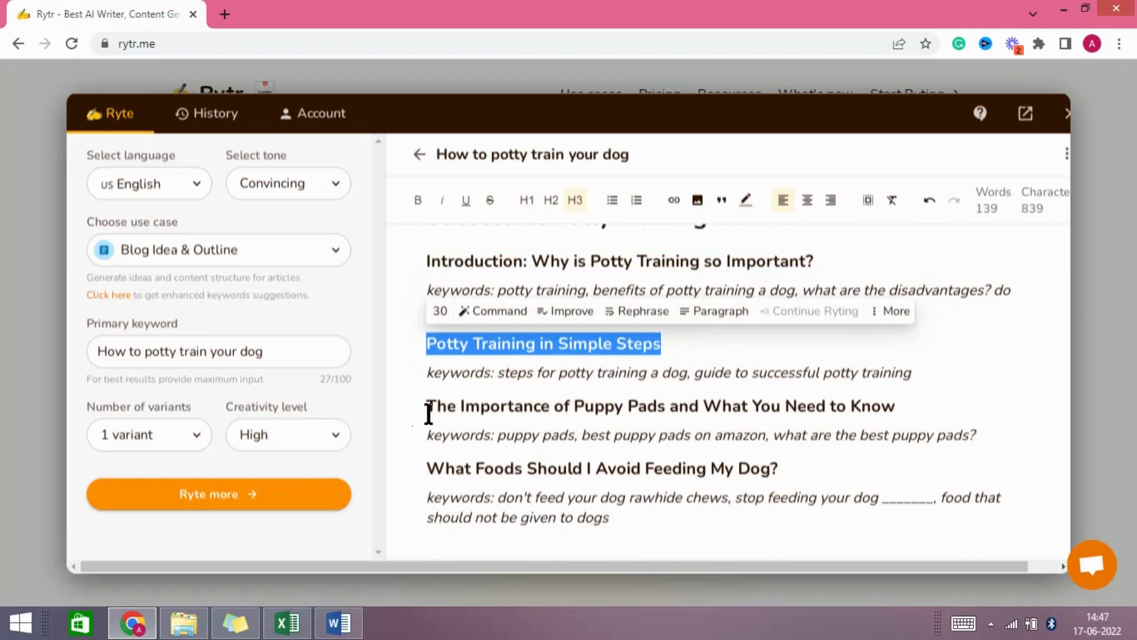
left_click_drag(428, 409, 852, 412)
left_click_drag(812, 467, 394, 462)
scroll(678, 465, "up", 1)
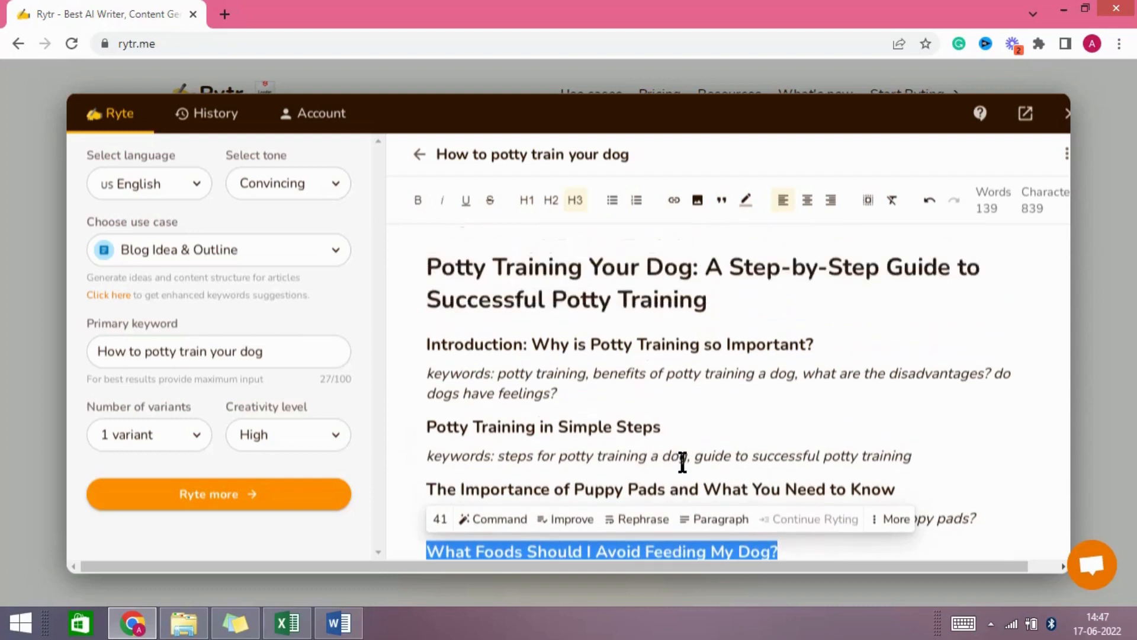
Generate paragraph text from the introduction heading's question "Why is Potty Training so Important?"
left_click_drag(424, 344, 538, 345)
left_click(807, 391)
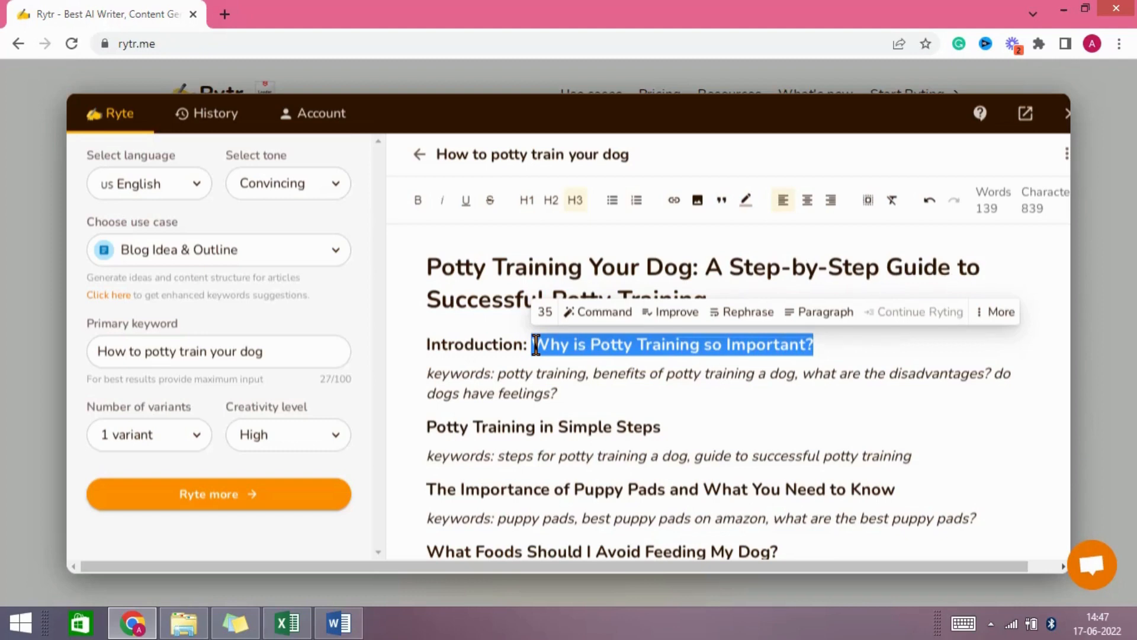
left_click(824, 314)
scroll(808, 333, "up", 4)
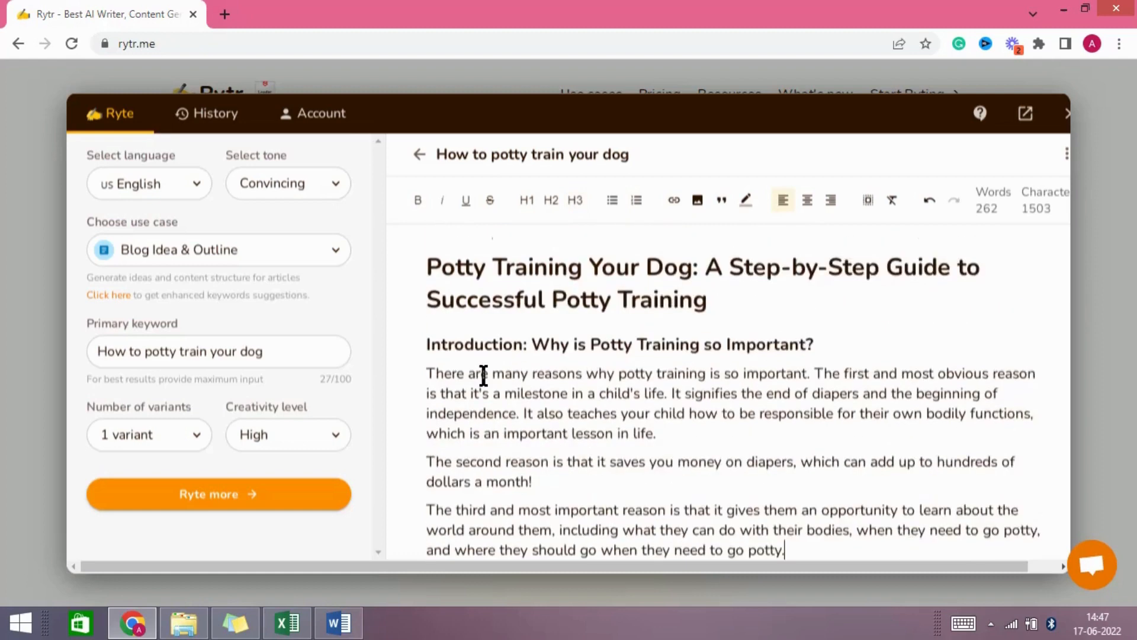
Generate paragraph text for the section heading "Potty Training in Simple Steps"
scroll(452, 377, "down", 1)
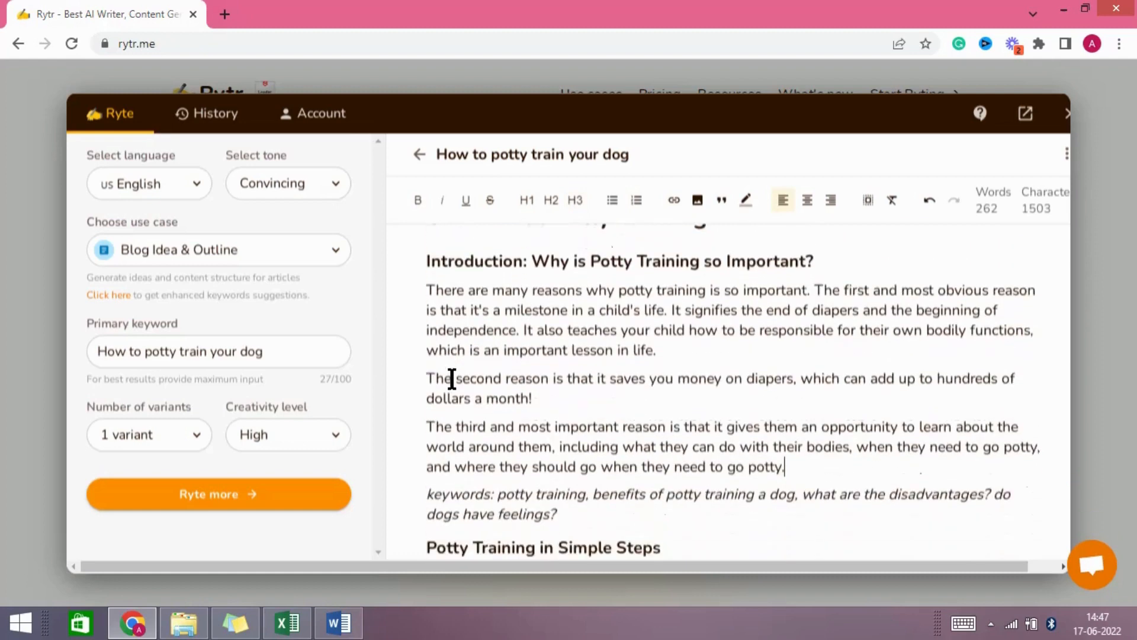
scroll(457, 378, "down", 2)
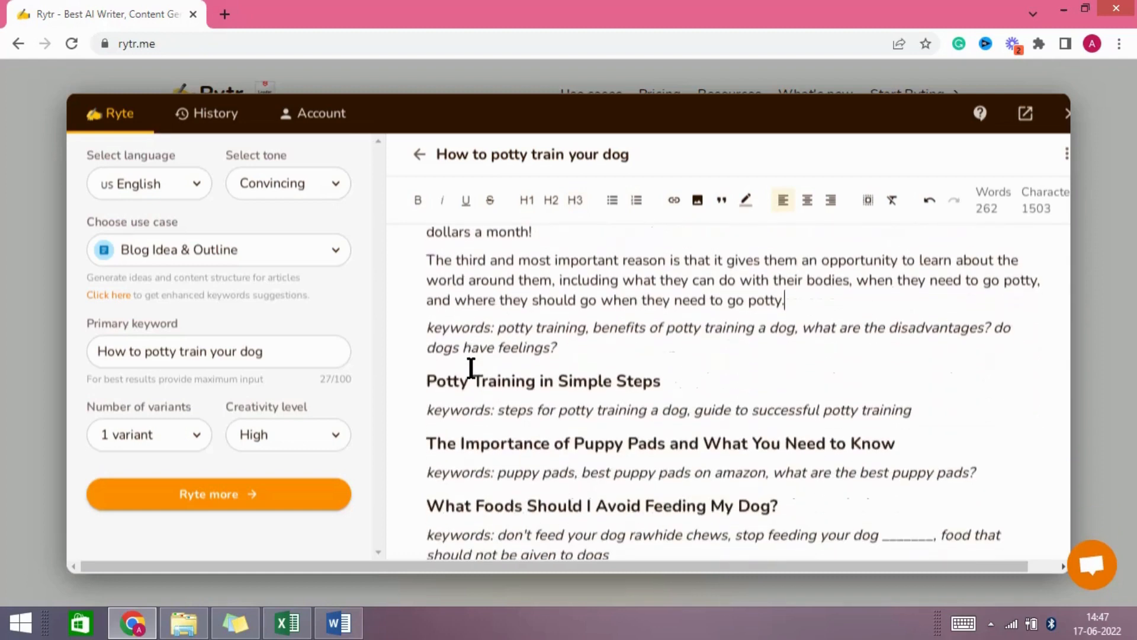
left_click_drag(426, 381, 662, 381)
left_click(710, 350)
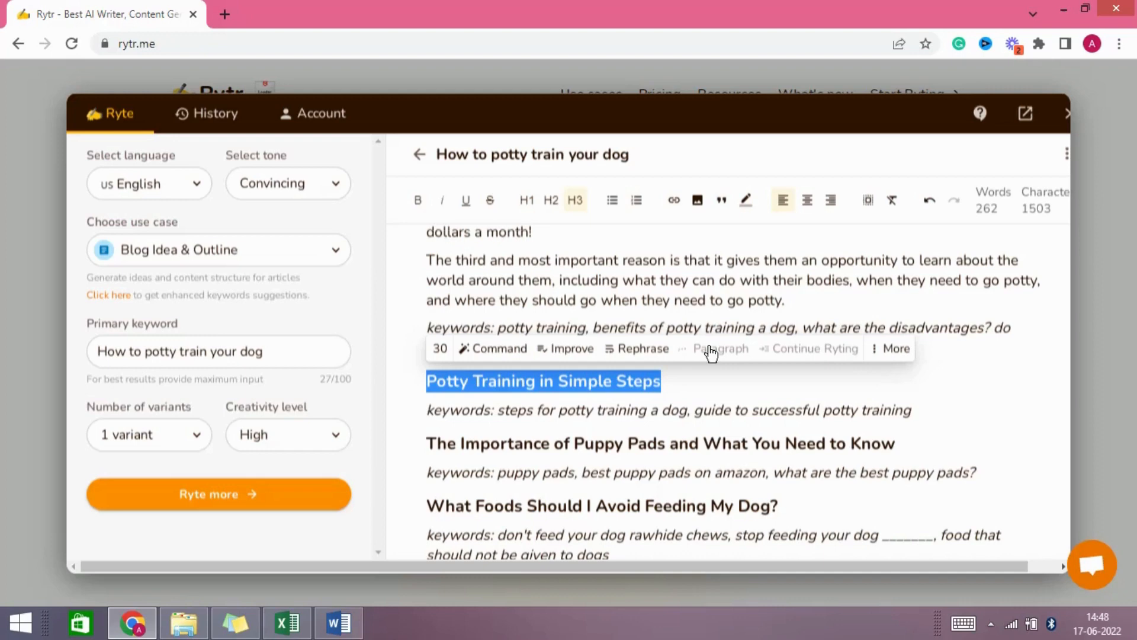
Generate paragraph text for the heading "The Importance of Puppy Pads and What You Need to Know"
scroll(704, 363, "down", 2)
scroll(704, 363, "down", 1)
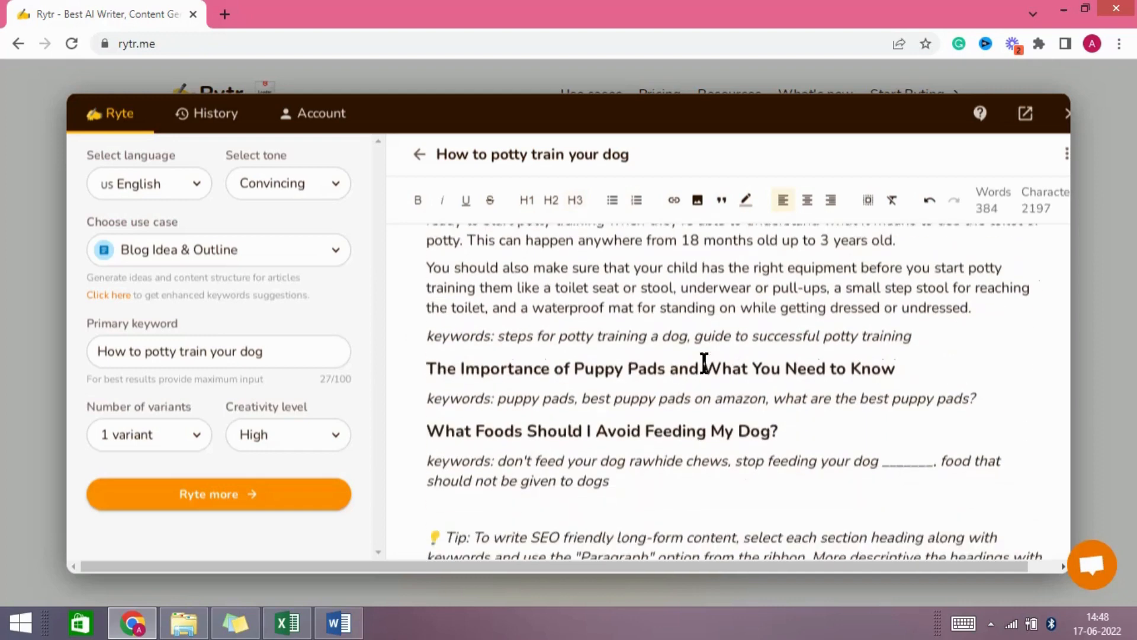
left_click_drag(430, 357, 894, 358)
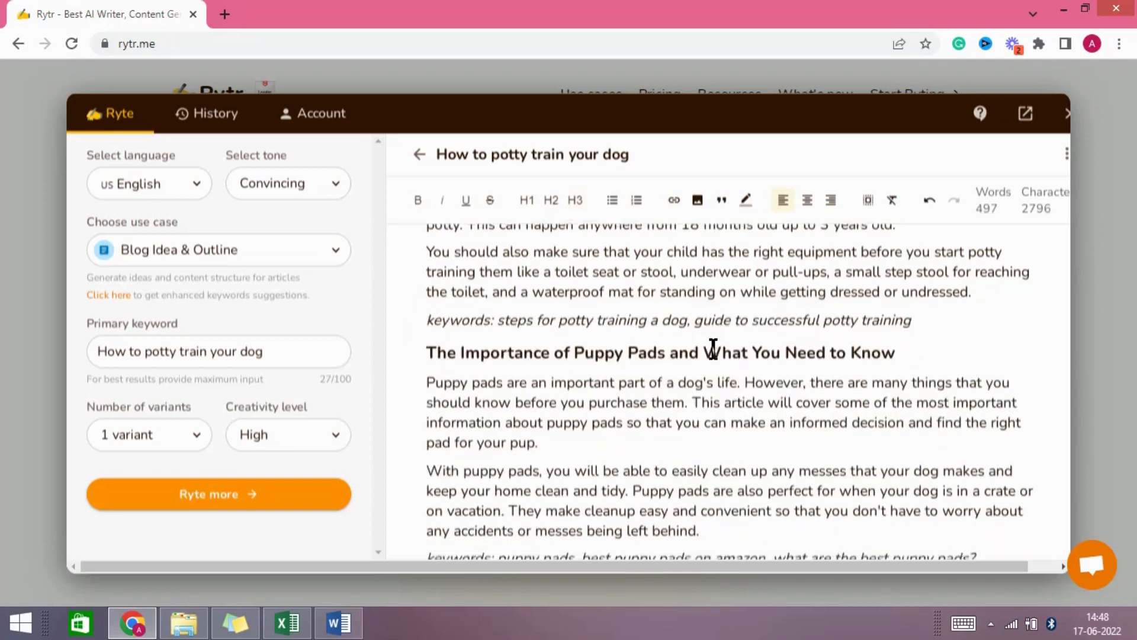
Check the article's word and character counts
scroll(713, 349, "down", 1)
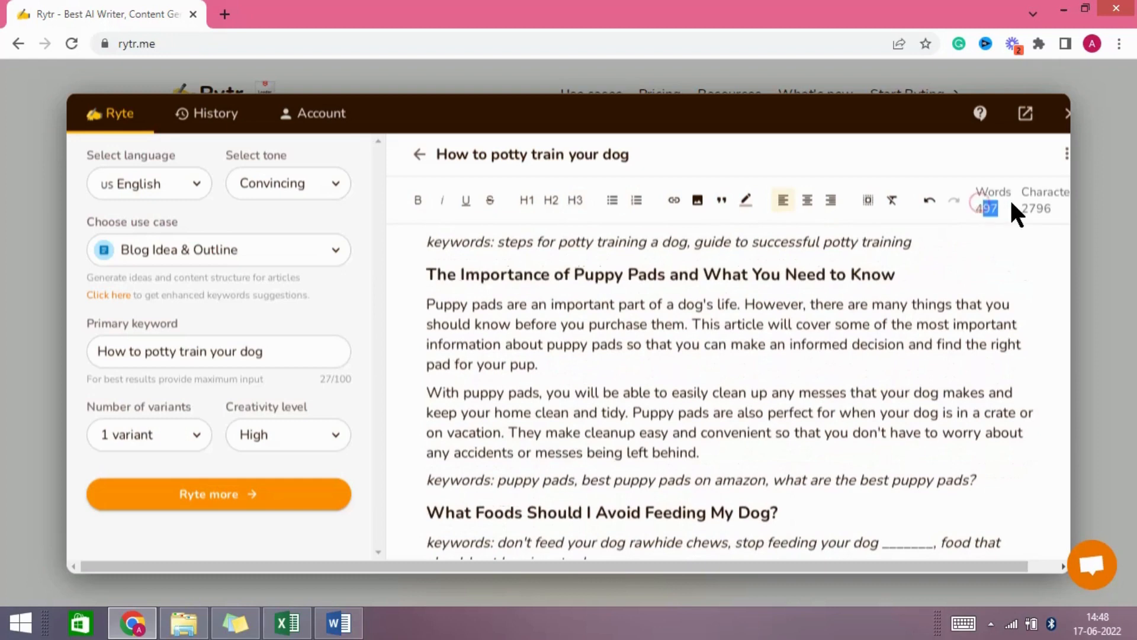
double_click(1037, 208)
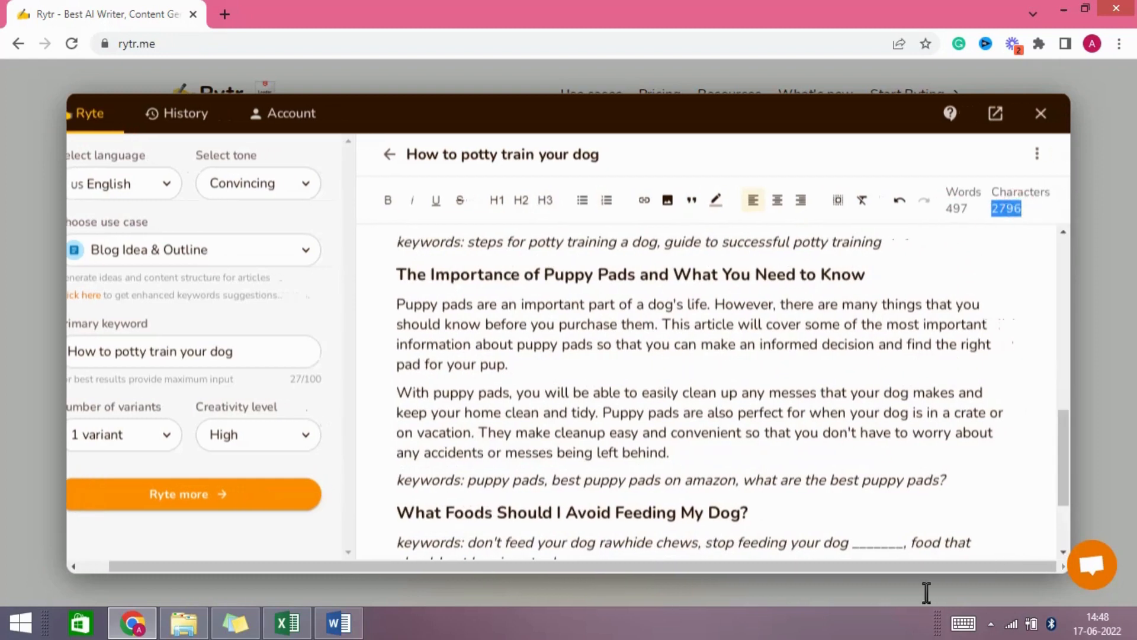
left_click_drag(907, 569, 878, 569)
Generate paragraph text for the heading "What Foods Should I Avoid Feeding My Dog?" and review the article from its beginning
scroll(642, 468, "down", 2)
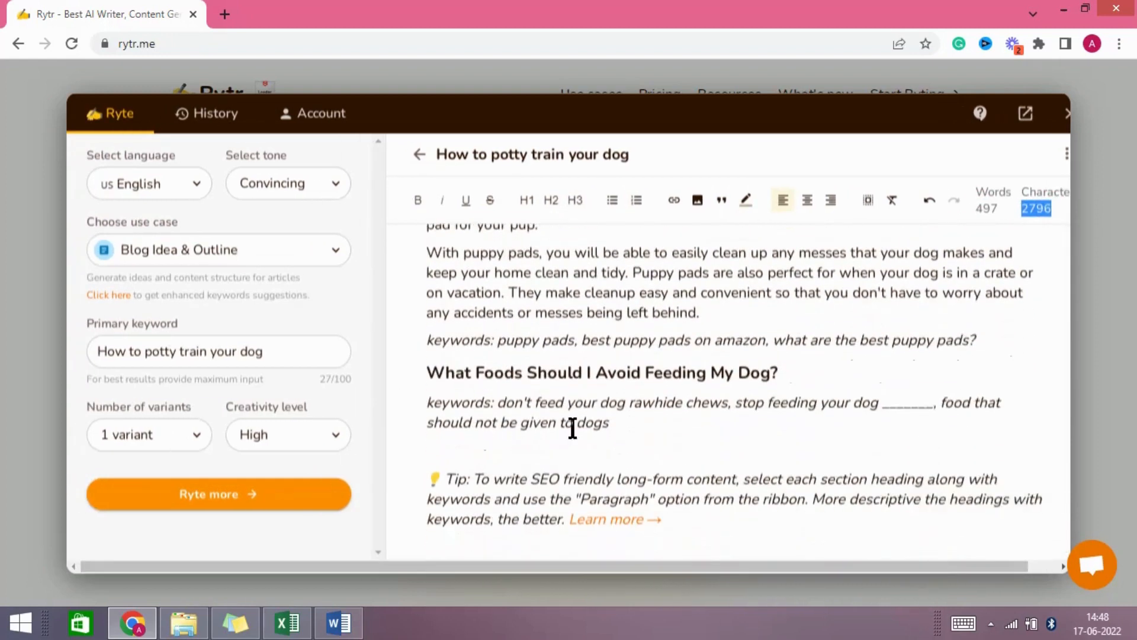
left_click_drag(426, 374, 779, 374)
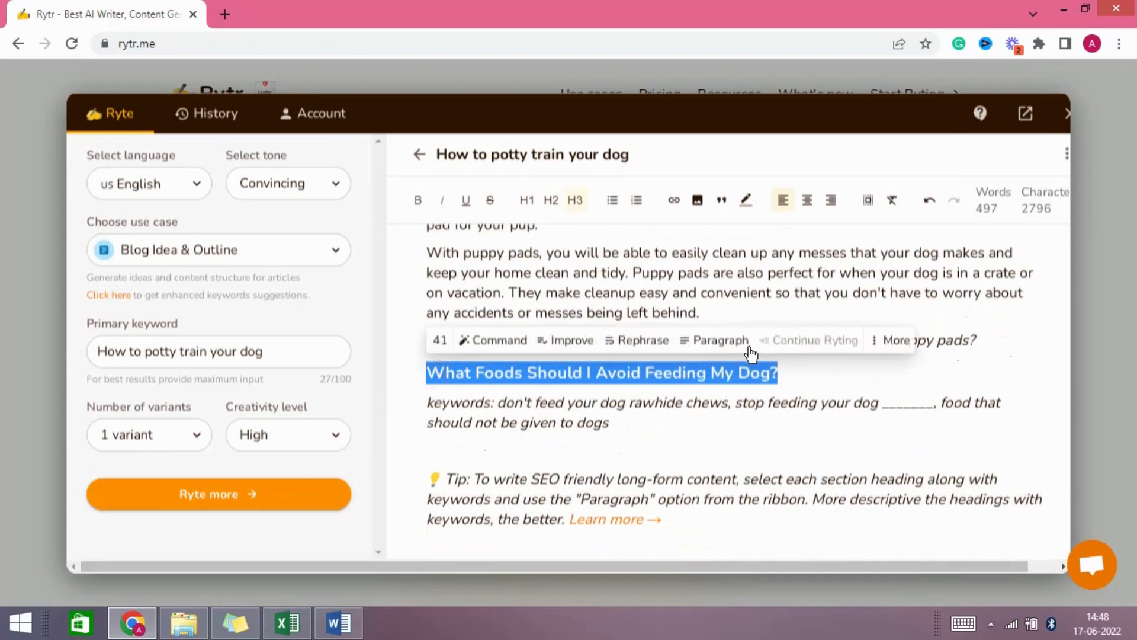
left_click(741, 349)
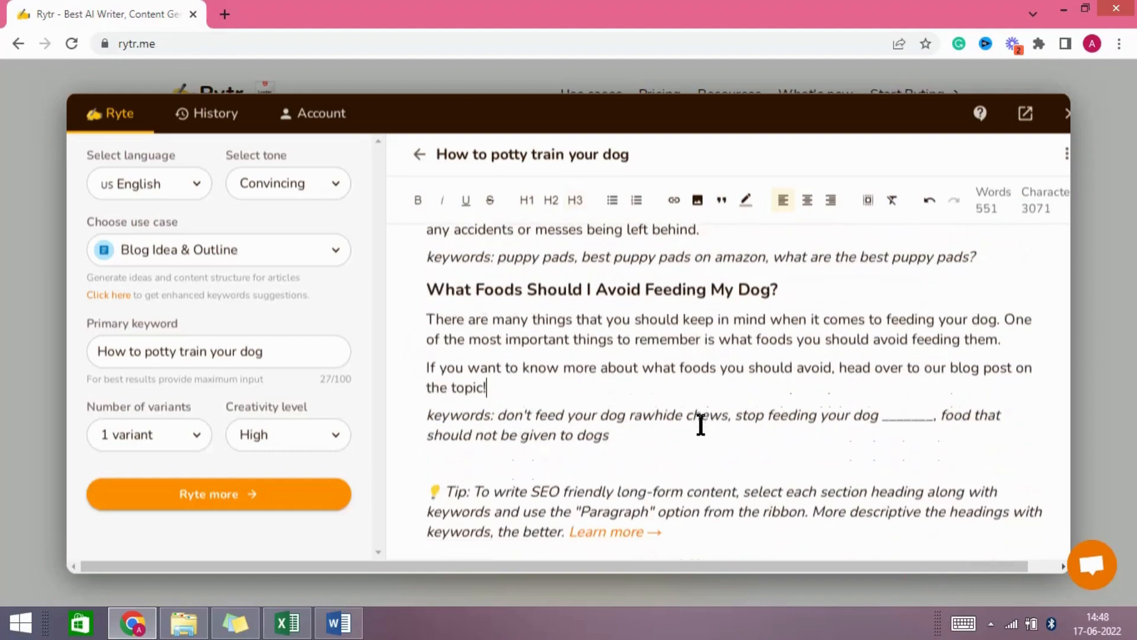
scroll(701, 424, "up", 20)
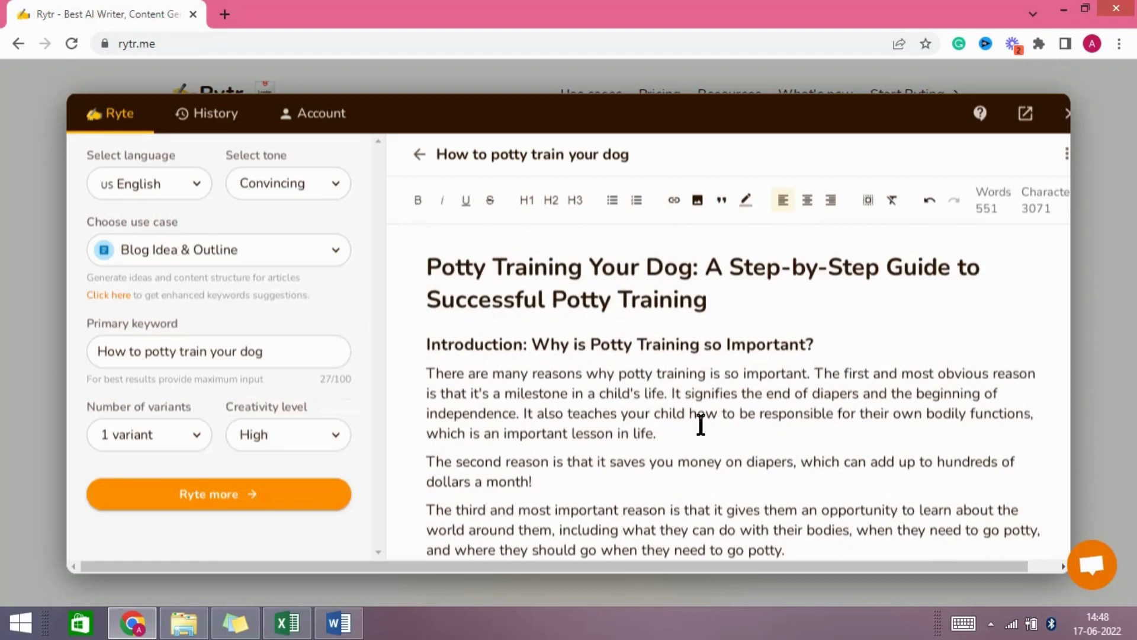
scroll(701, 424, "down", 1)
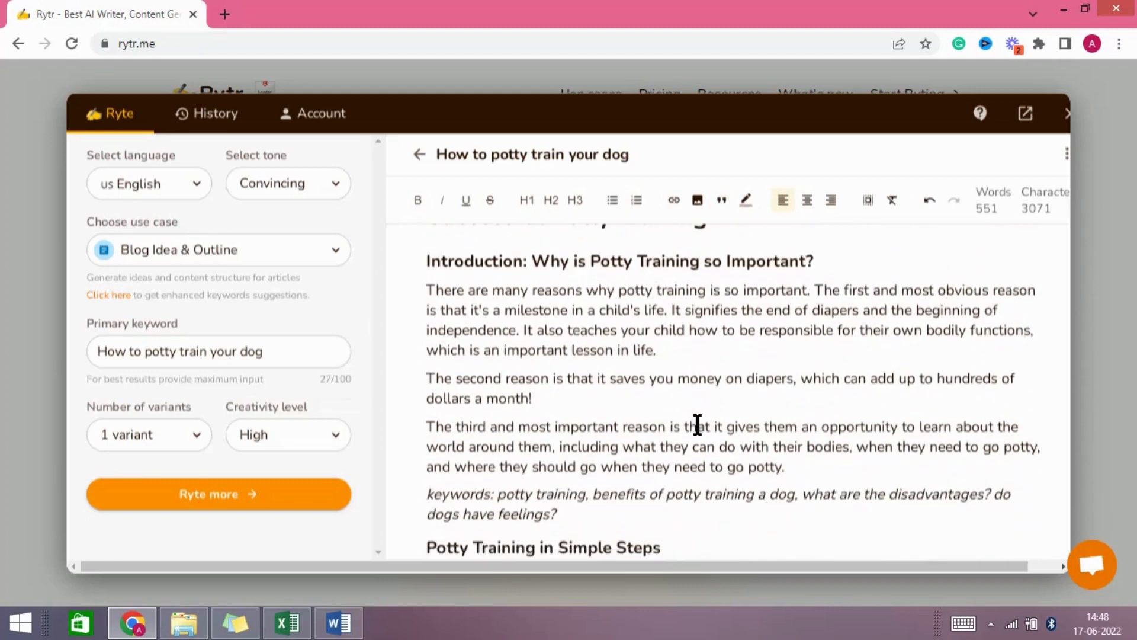
Rephrase the first three sentences of the introduction, from "There are many reasons" through "independence"
left_click_drag(427, 290, 519, 330)
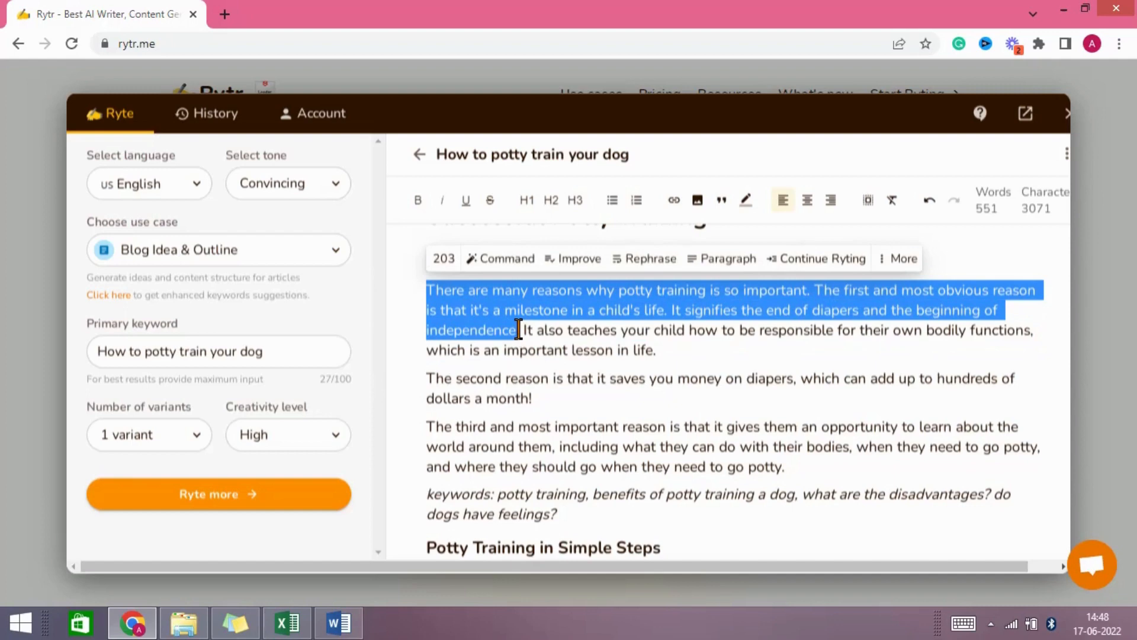
mouse_move(454, 261)
left_click(642, 261)
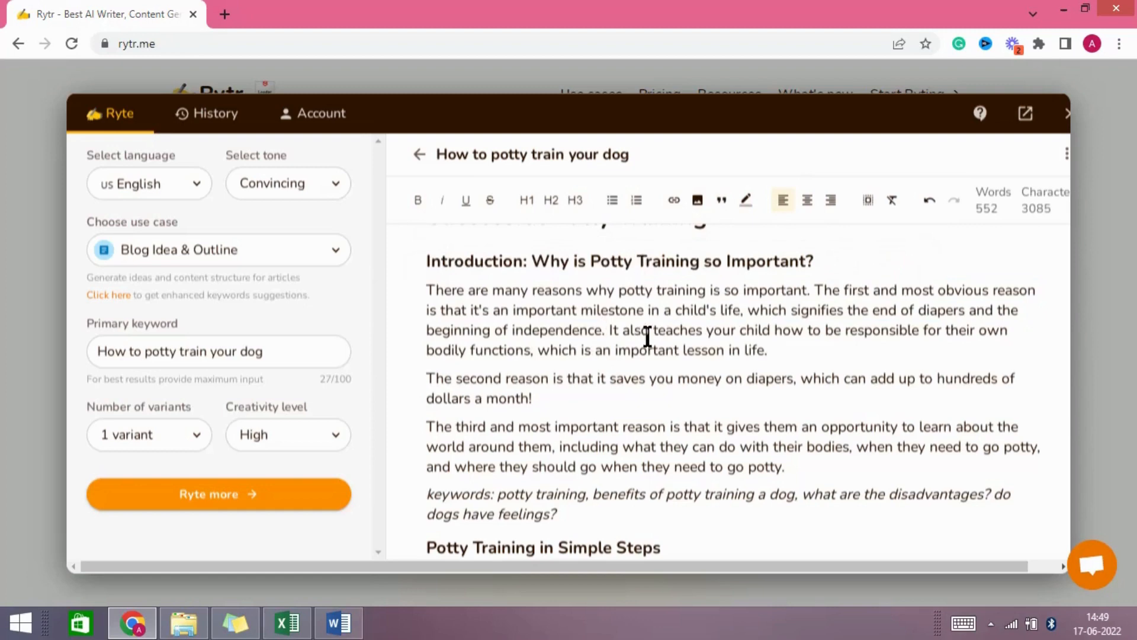
Check the end of the introduction's first paragraph, from "milestone in a child's life" onward, for plagiarism and dismiss the result
left_click_drag(776, 351, 581, 312)
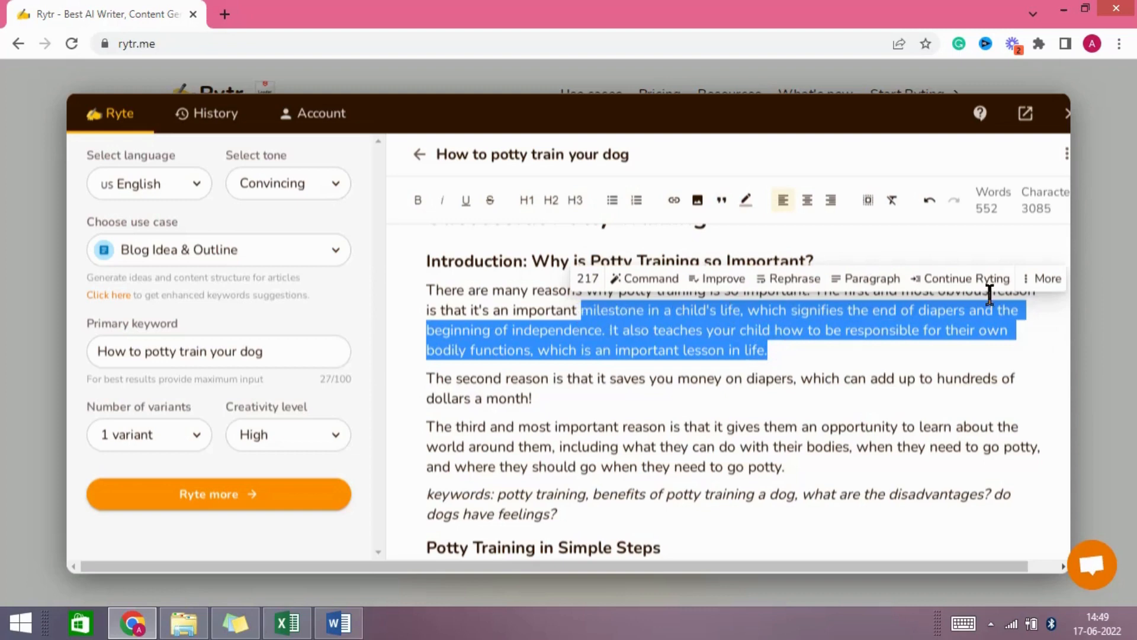
left_click(1044, 289)
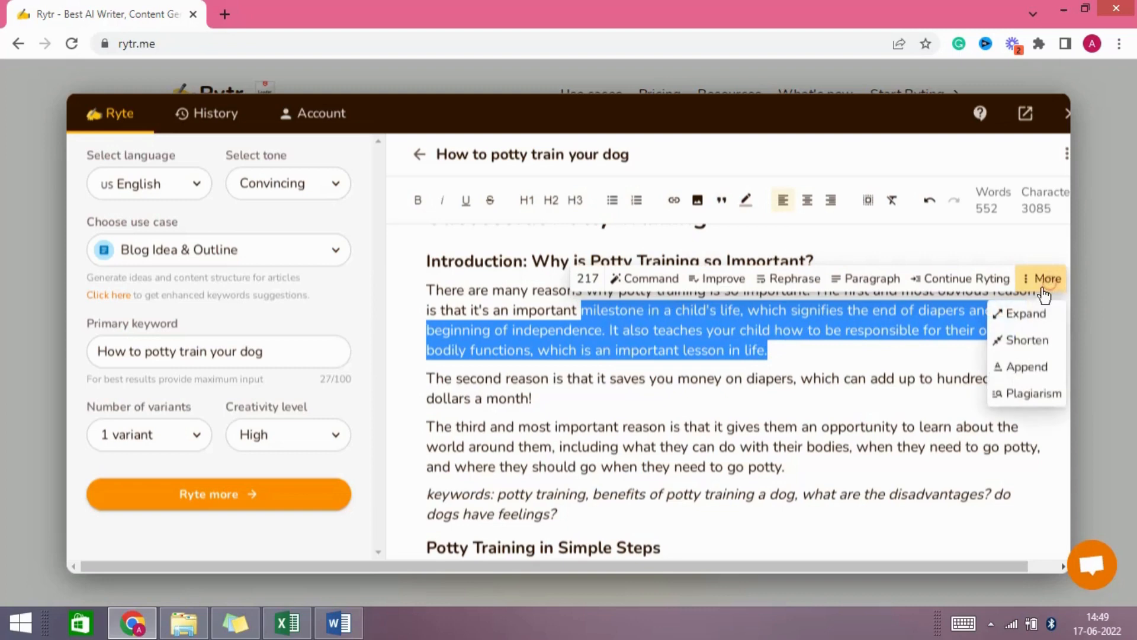
left_click(1015, 397)
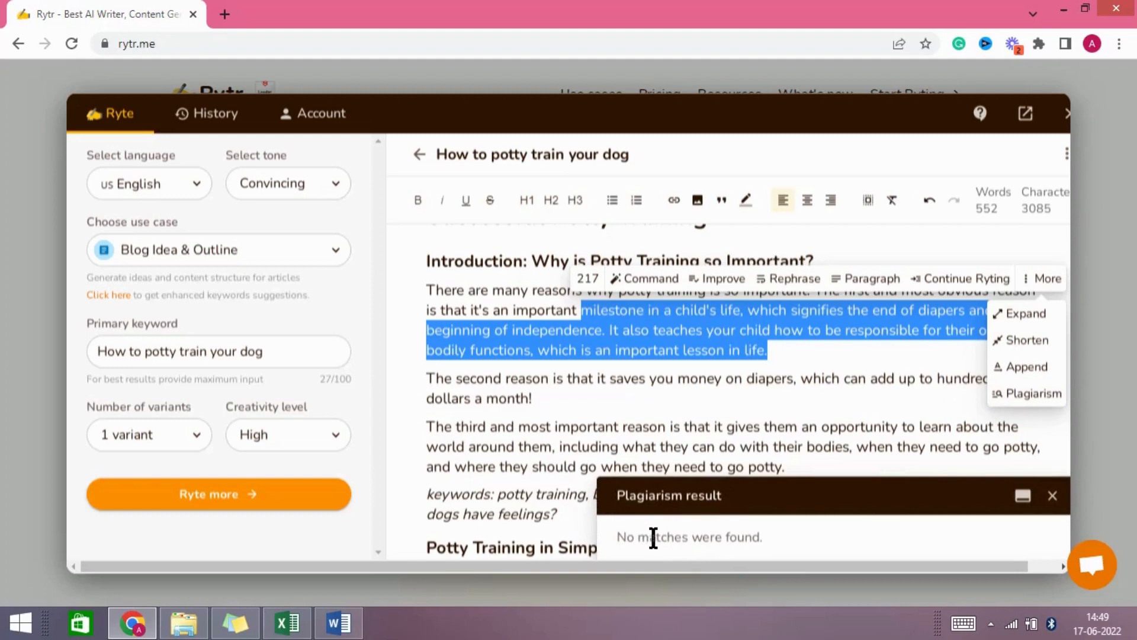
left_click(1050, 494)
left_click(807, 389)
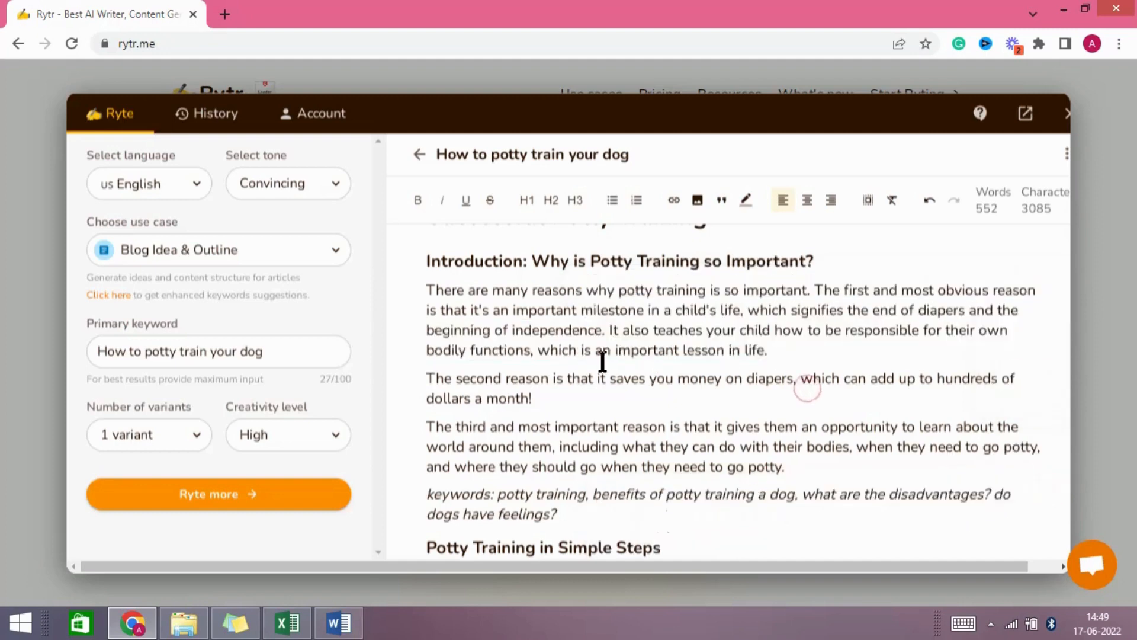
Review the generated article from the introduction through the dog food section, including its total word count
scroll(602, 361, "down", 3)
scroll(603, 361, "down", 2)
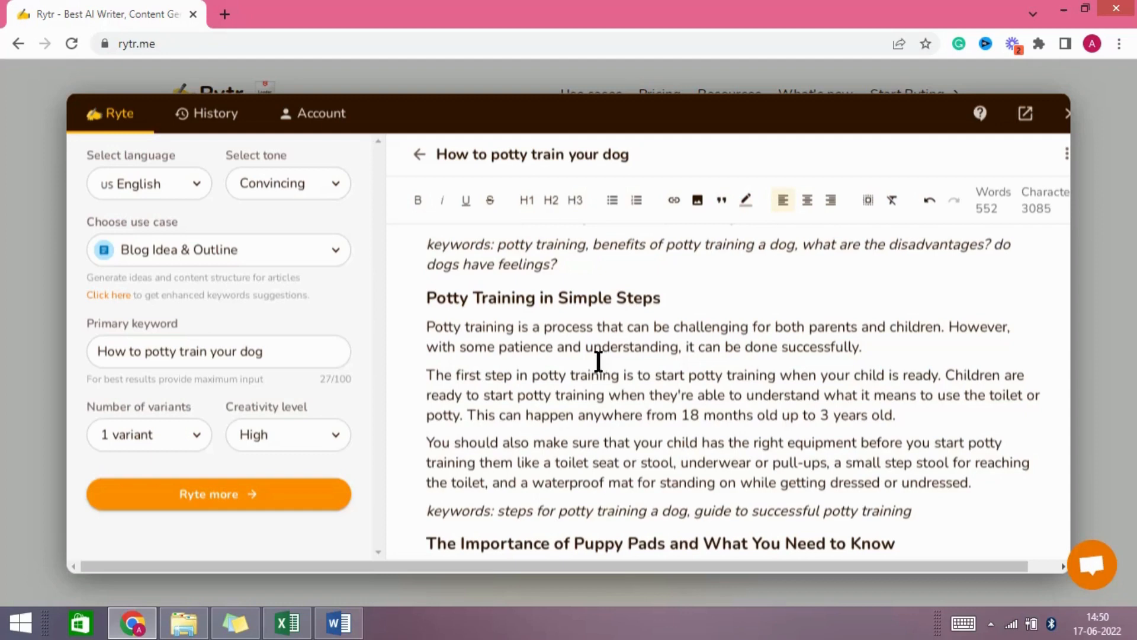
scroll(581, 378, "down", 3)
scroll(587, 379, "down", 3)
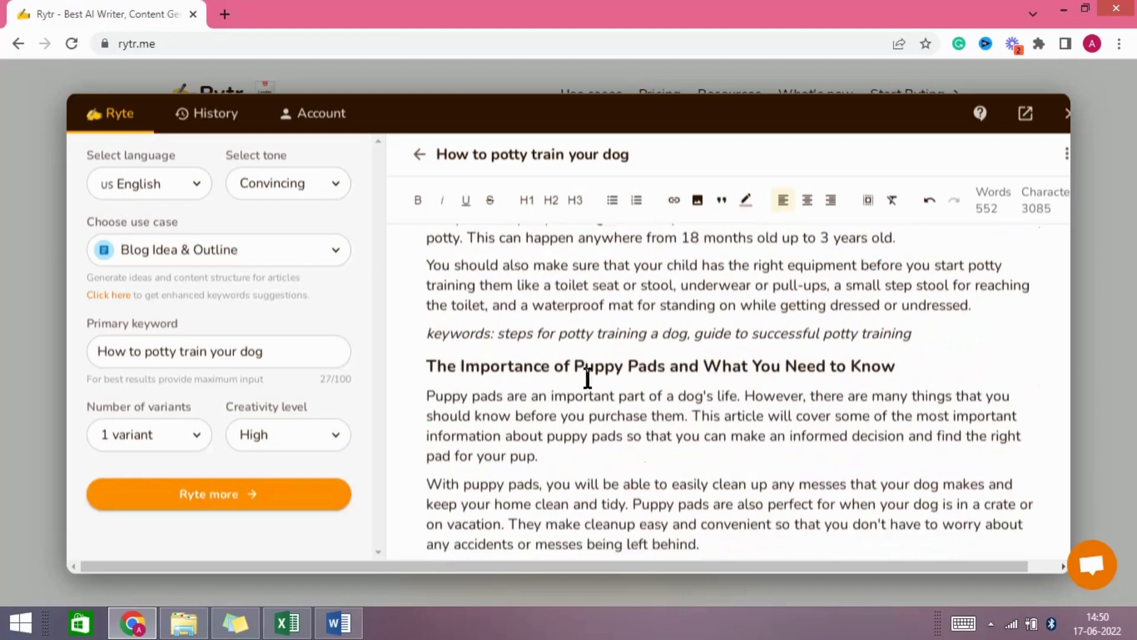
scroll(635, 412, "up", 15)
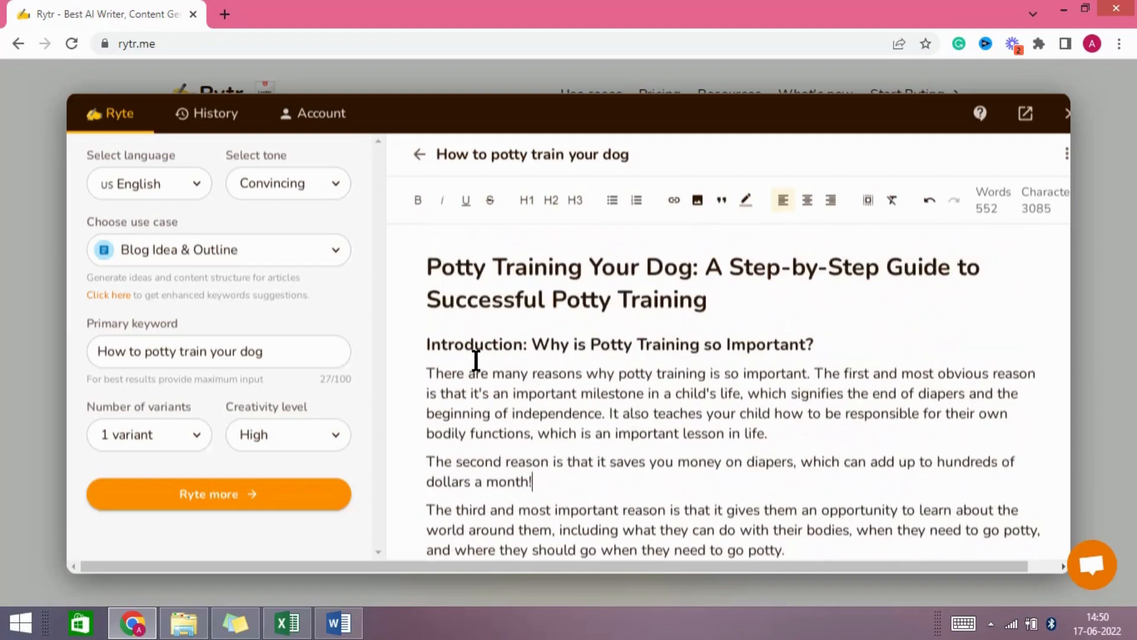
scroll(553, 401, "down", 2)
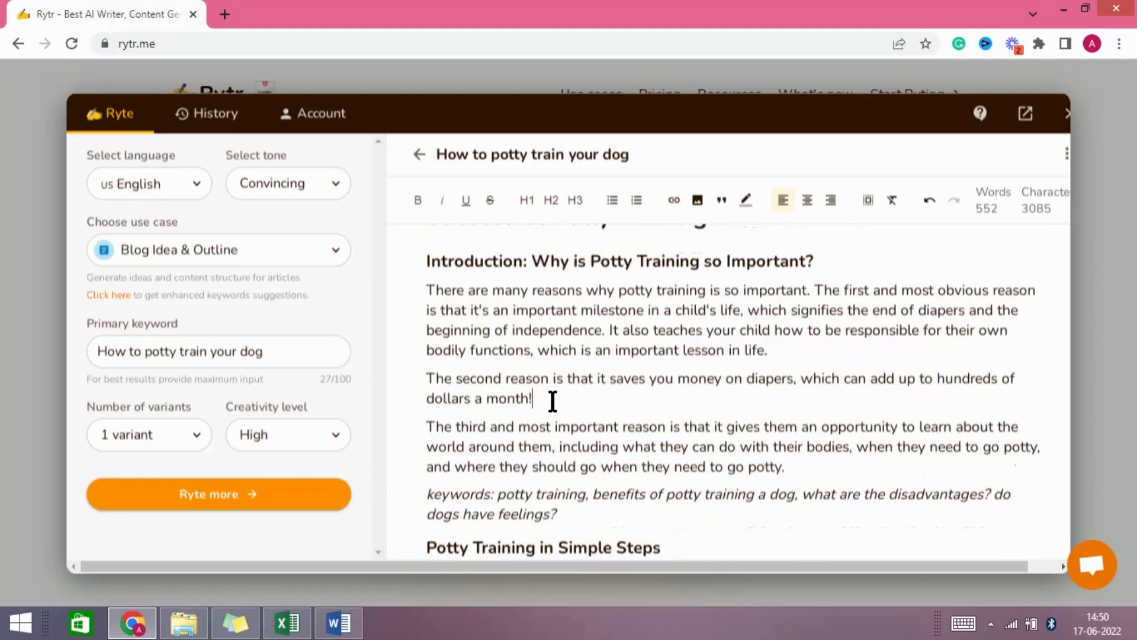
left_click(553, 401)
scroll(627, 367, "down", 2)
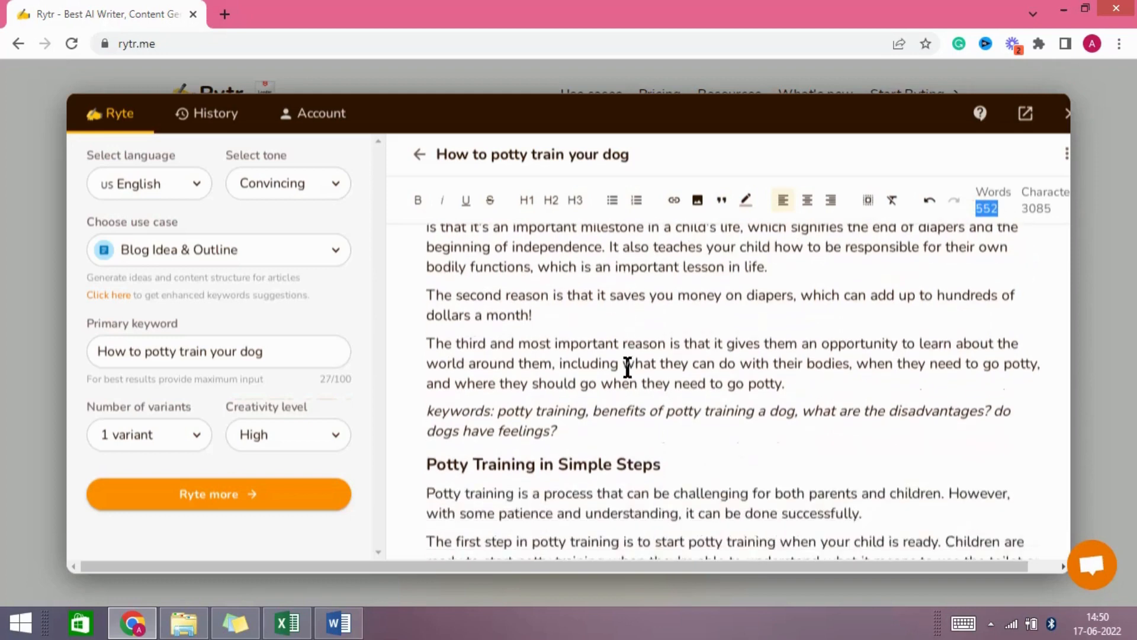
scroll(627, 367, "down", 3)
scroll(627, 367, "down", 1)
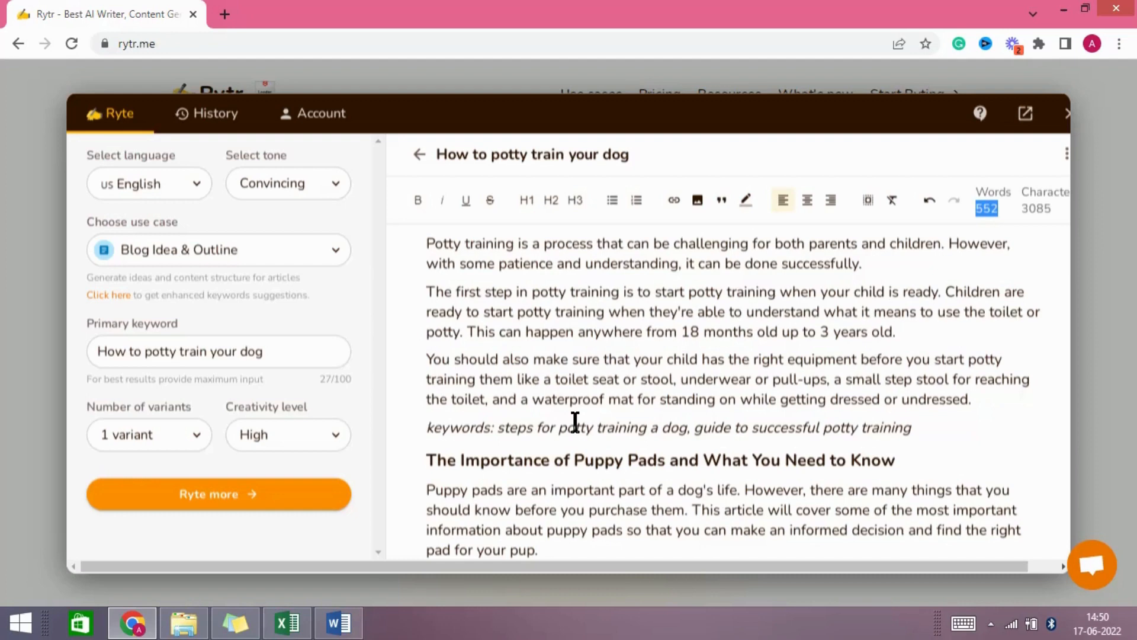
scroll(575, 422, "down", 5)
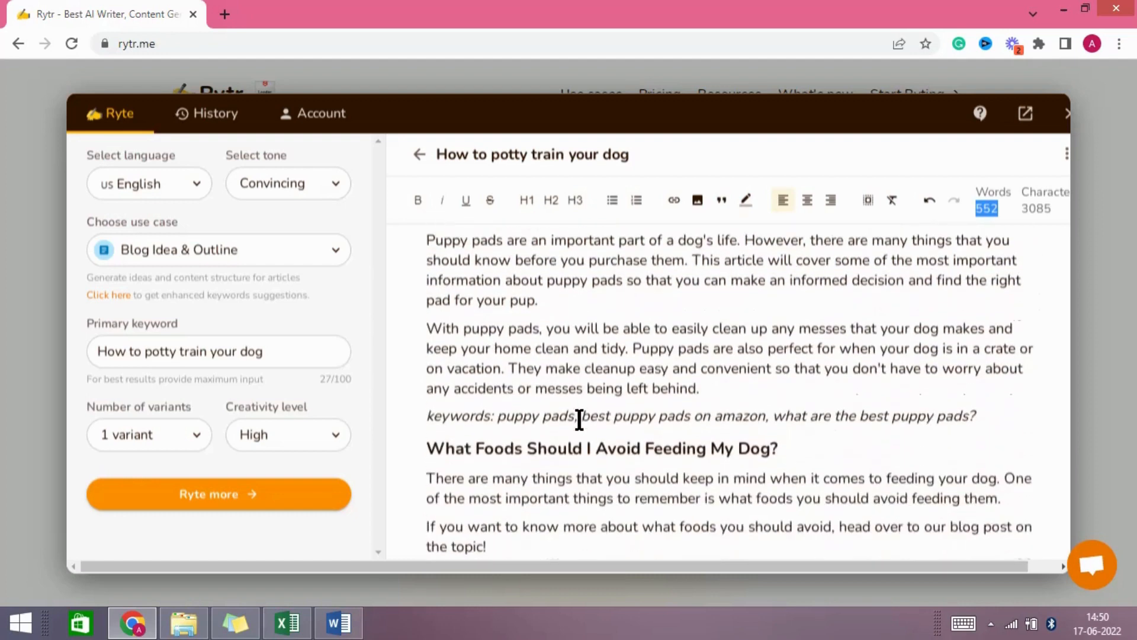